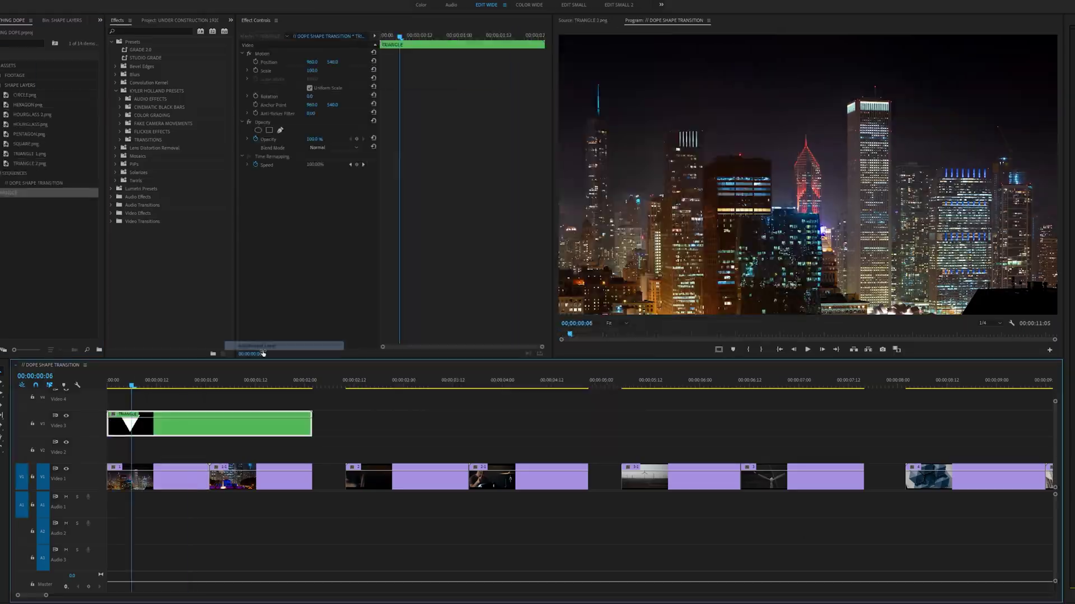
{"action": "left_click_drag", "start_coordinate": [263, 353], "coordinate": [168, 450]}
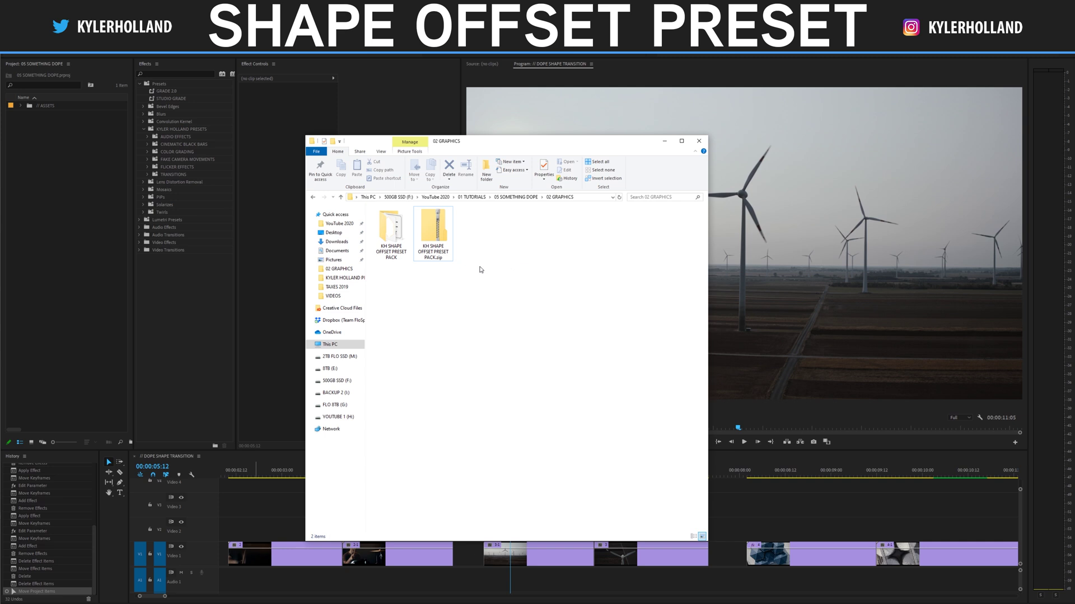
Open the extracted KH SHAPE OFFSET PRESET PACK folder and look over its shape PNG images and the preset file.
{"action": "right_click", "coordinate": [439, 239]}
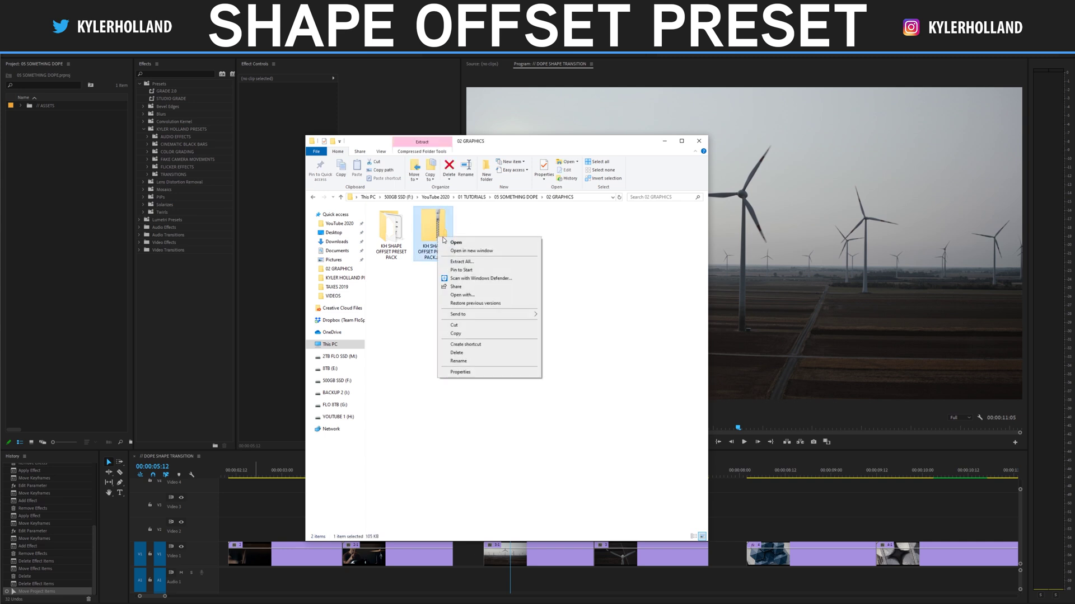
{"action": "left_click", "coordinate": [480, 225]}
{"action": "double_click", "coordinate": [391, 233]}
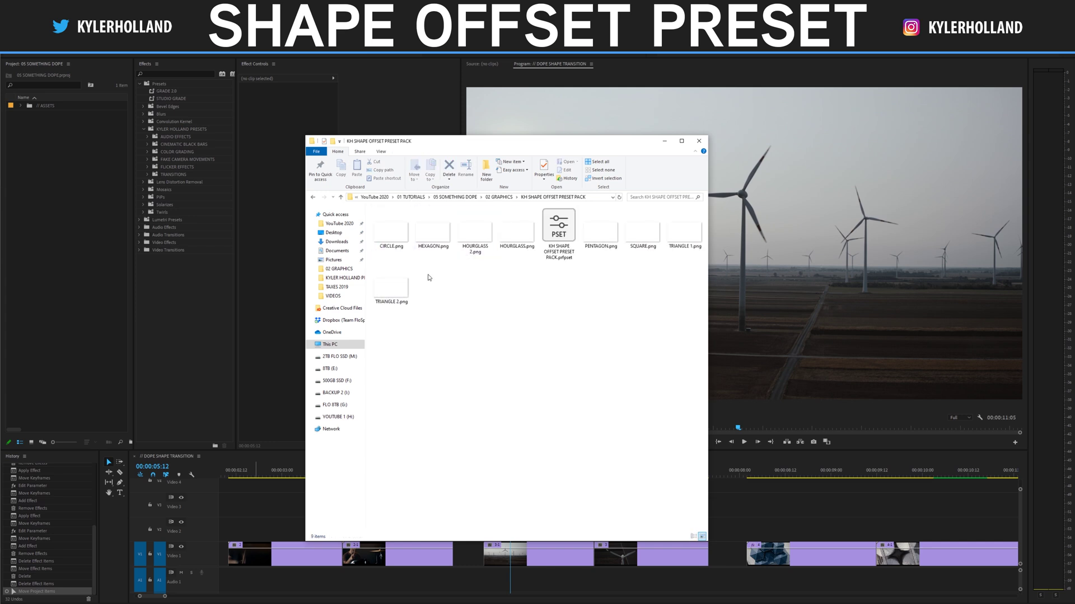
{"action": "left_click", "coordinate": [399, 242]}
{"action": "left_click", "coordinate": [437, 241]}
{"action": "left_click", "coordinate": [477, 241]}
{"action": "left_click", "coordinate": [513, 242]}
{"action": "left_click", "coordinate": [642, 233]}
{"action": "left_click", "coordinate": [558, 238]}
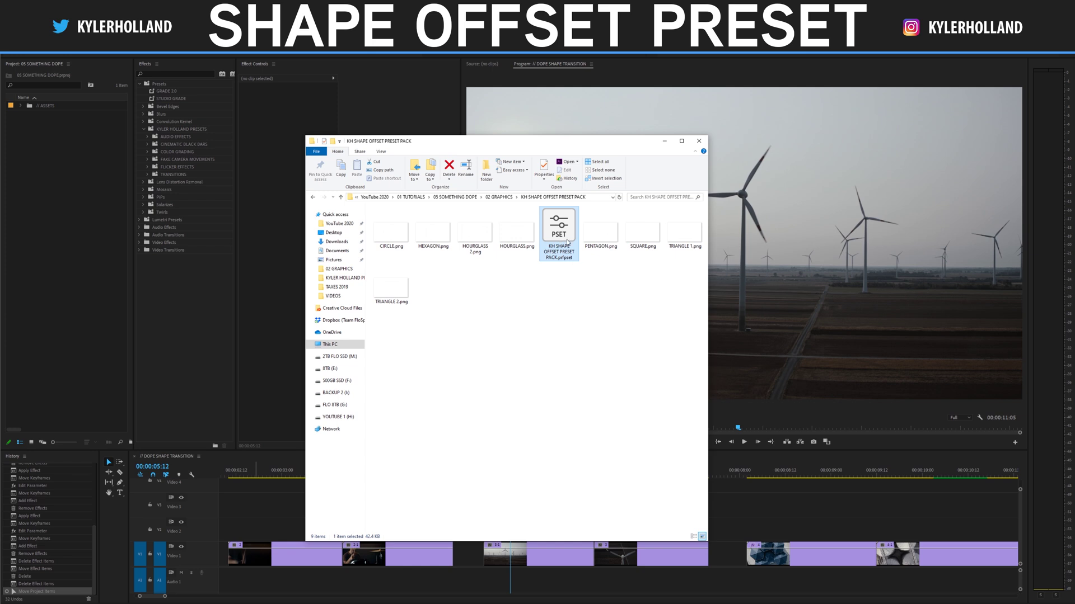
In Premiere Pro, import KH SHAPE OFFSET PRESET PACK.prfpset from the preset pack folder into the effect presets.
{"action": "left_click", "coordinate": [205, 230]}
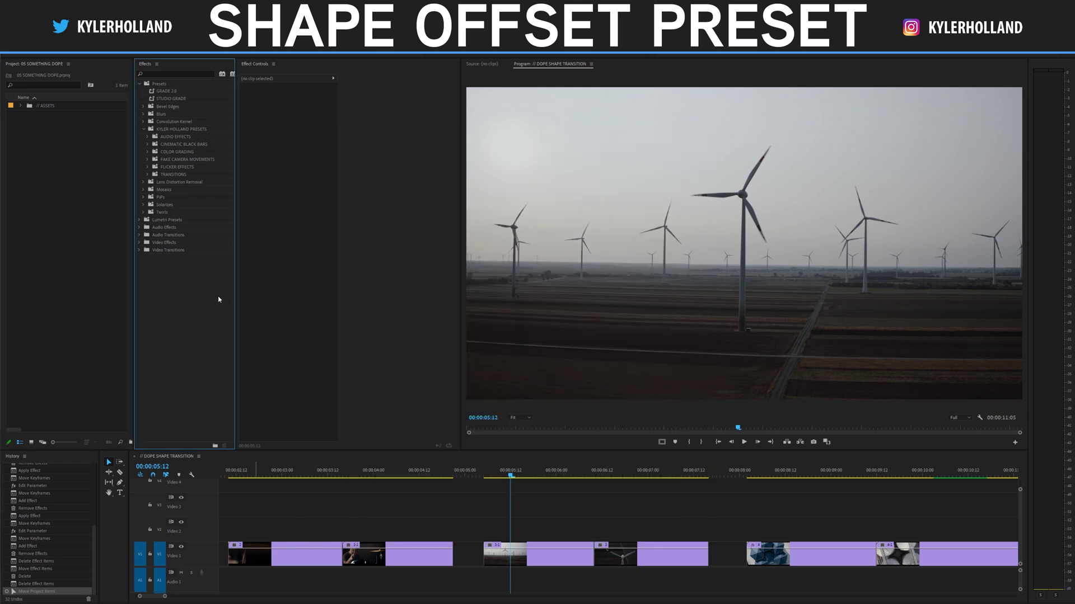
{"action": "right_click", "coordinate": [160, 86]}
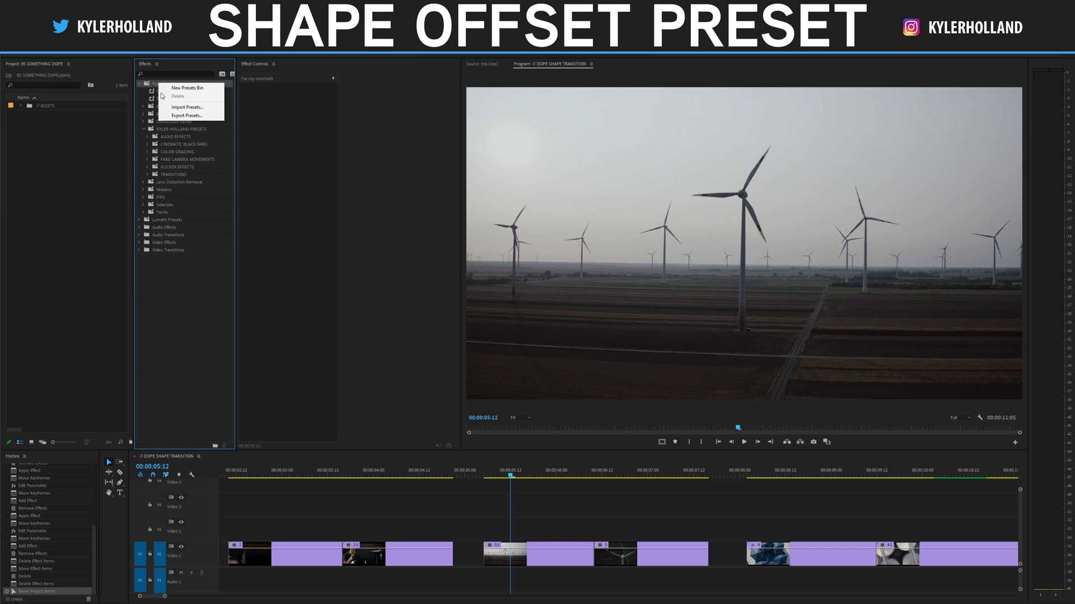
{"action": "left_click", "coordinate": [188, 107]}
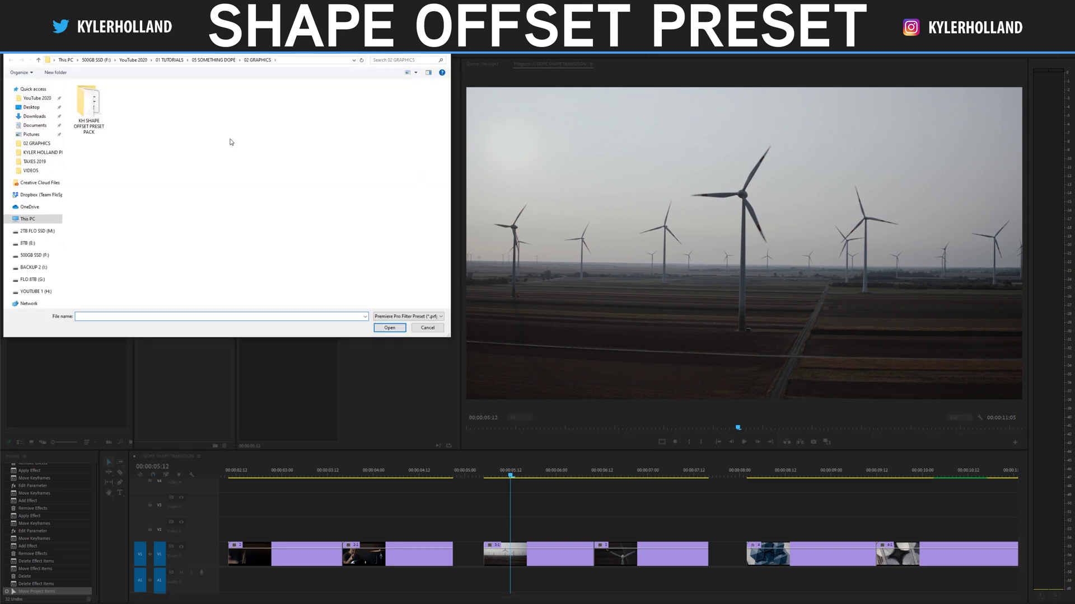
{"action": "double_click", "coordinate": [89, 103]}
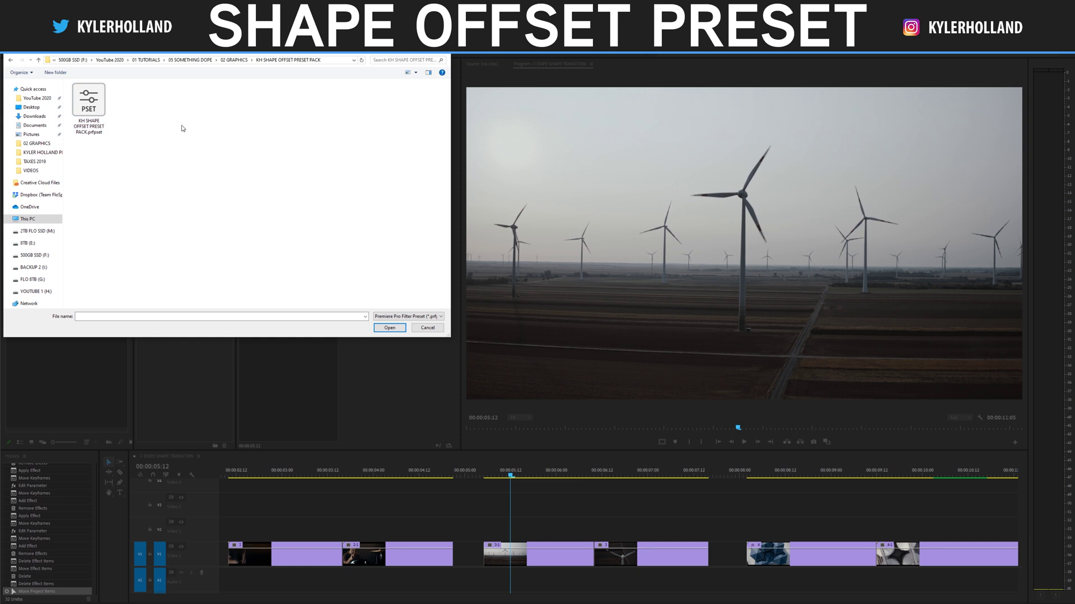
{"action": "left_click", "coordinate": [99, 113]}
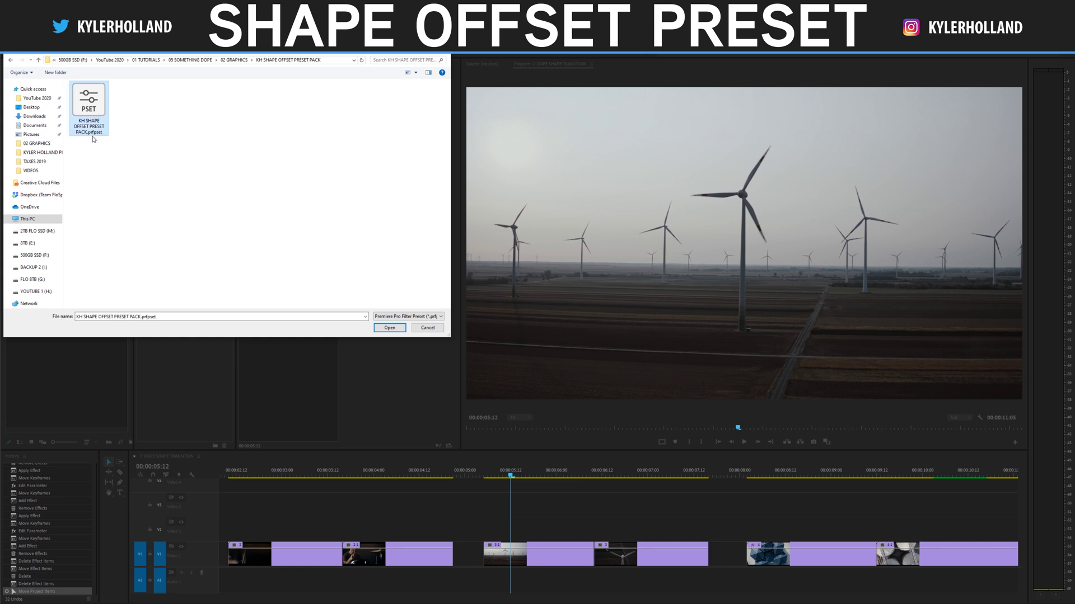
{"action": "left_click", "coordinate": [390, 327]}
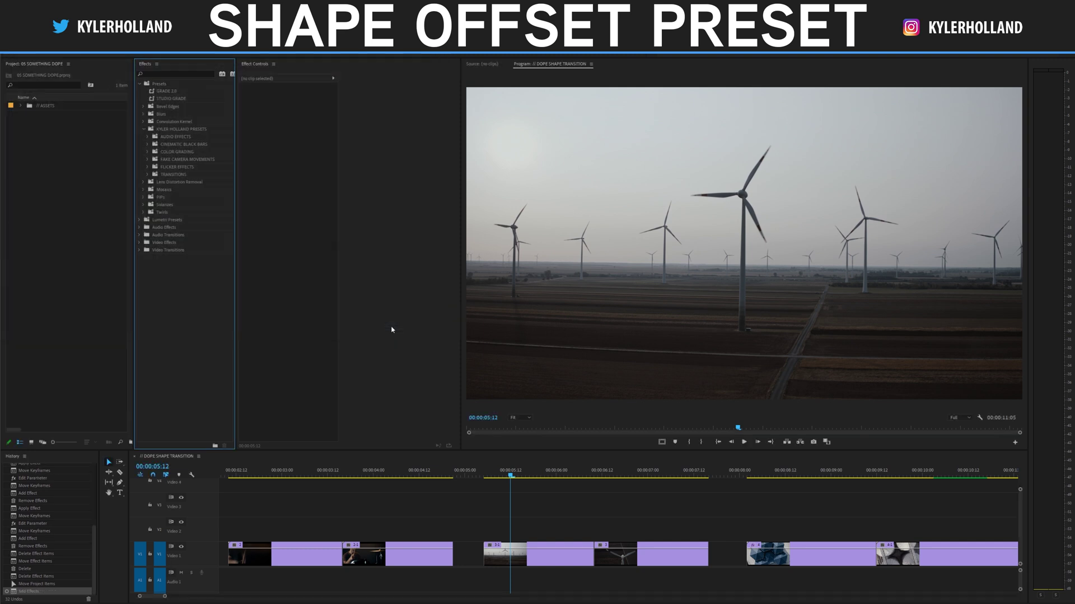
Expand the SHAPE OFFSET folder within the TRANSITIONS presets and reveal the contents of its 1X, 2X and 3X subfolders.
{"action": "left_click", "coordinate": [144, 130]}
{"action": "left_click", "coordinate": [144, 129]}
{"action": "left_click", "coordinate": [148, 174]}
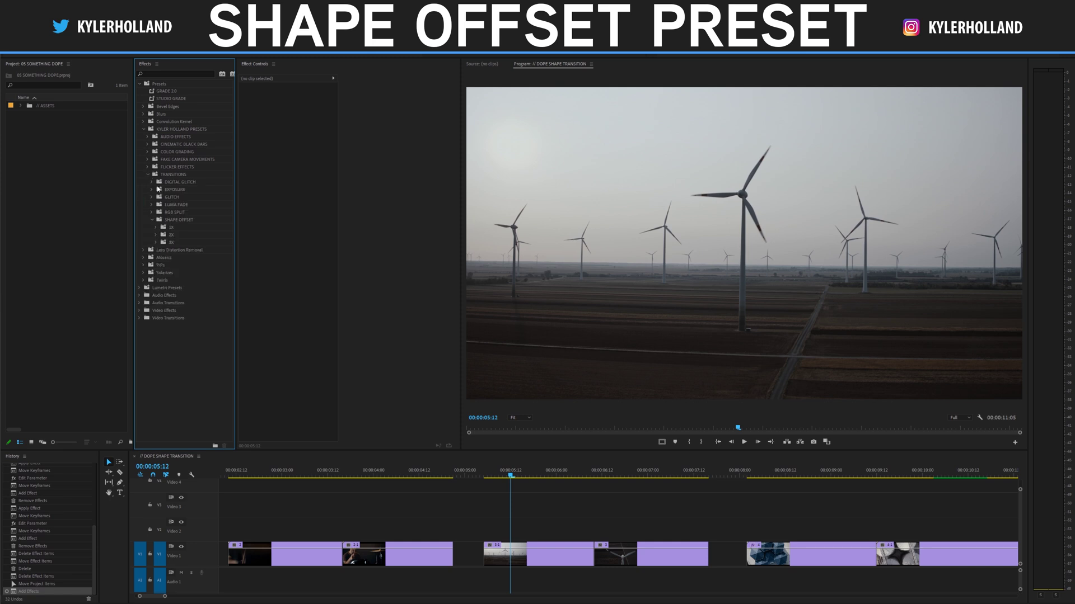
{"action": "left_click", "coordinate": [151, 220]}
{"action": "left_click", "coordinate": [152, 221]}
{"action": "left_click", "coordinate": [156, 228]}
{"action": "left_click", "coordinate": [156, 265]}
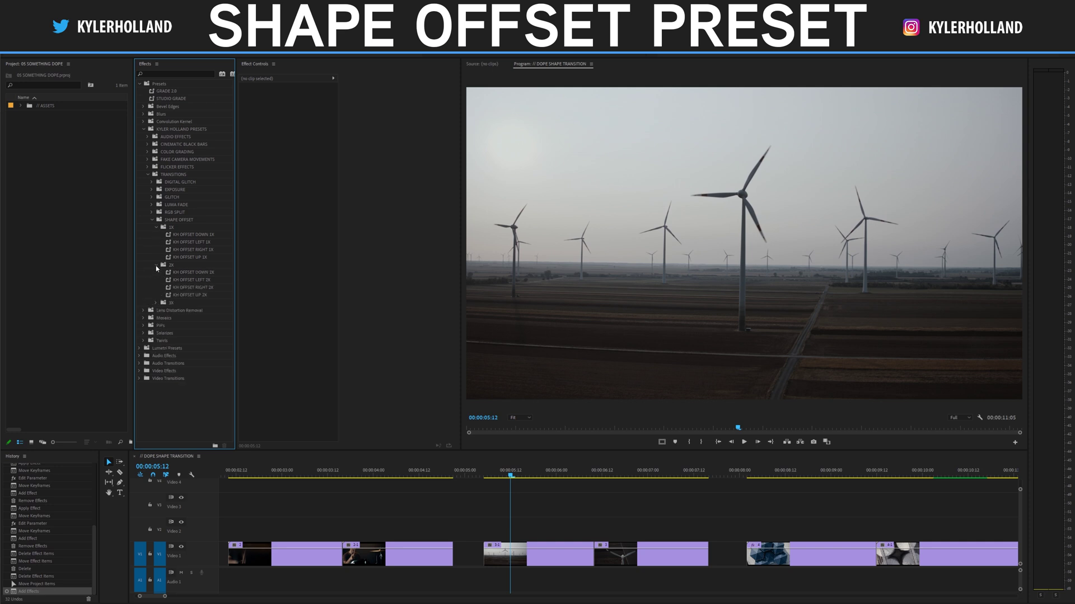
{"action": "left_click", "coordinate": [156, 303]}
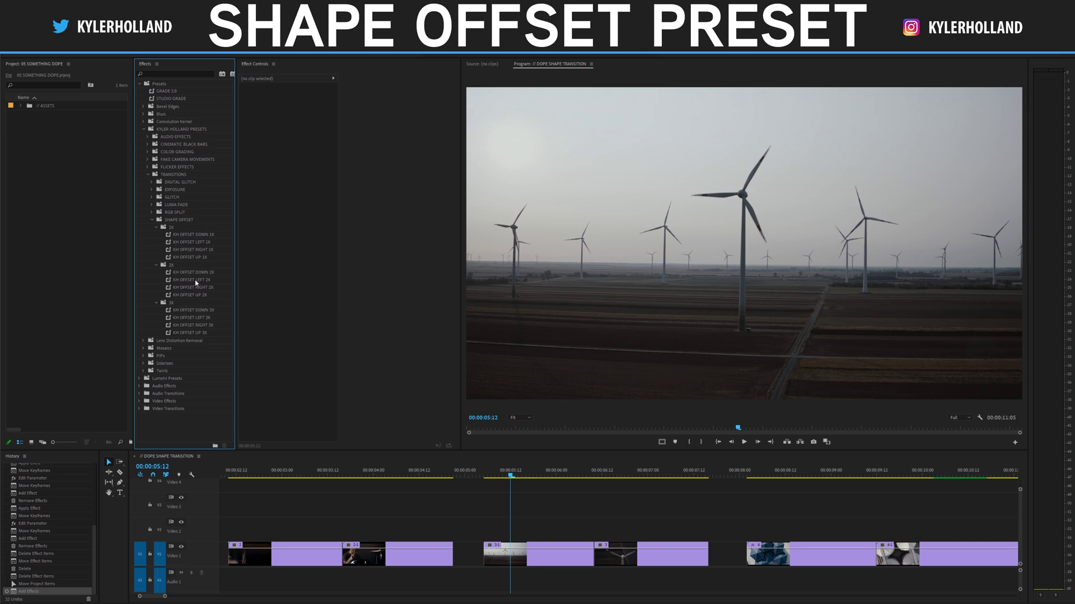
Apply the KH OFFSET DOWN 1X preset to the blue hexagonal roofs clip and play it back.
{"action": "left_click", "coordinate": [205, 258]}
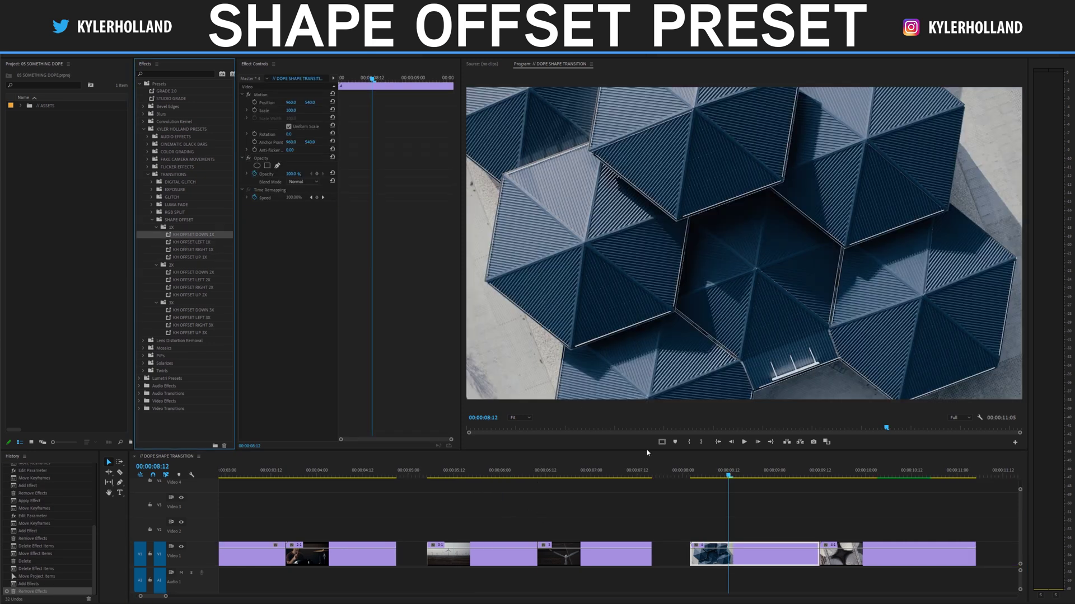
{"action": "left_click", "coordinate": [720, 557]}
{"action": "left_click_drag", "start_coordinate": [720, 557], "coordinate": [721, 556]}
{"action": "left_click_drag", "start_coordinate": [716, 474], "coordinate": [691, 474]}
{"action": "key", "text": "space"}
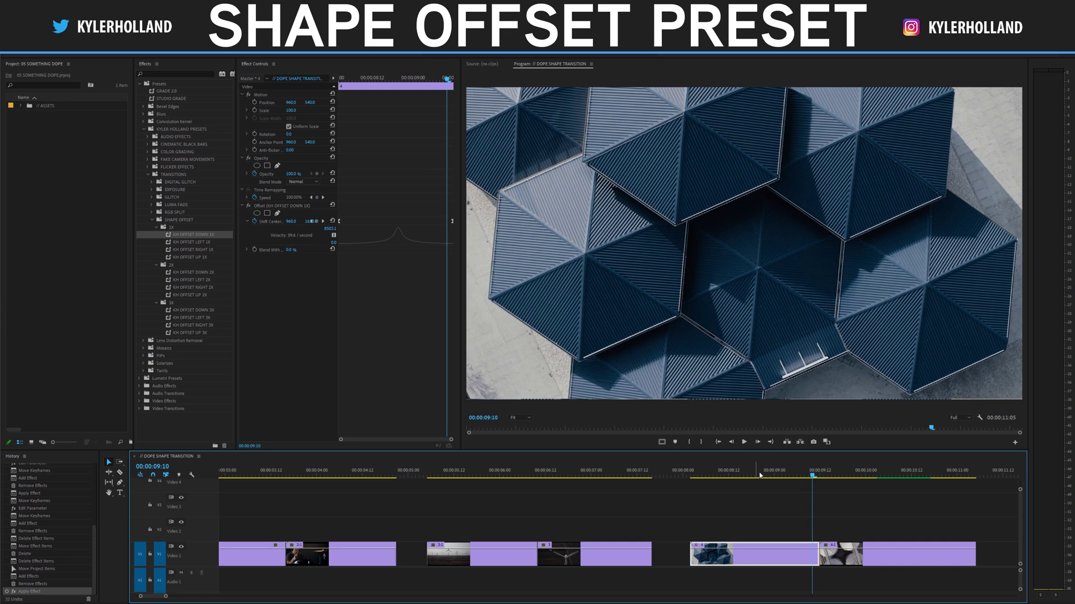
{"action": "left_click", "coordinate": [703, 473]}
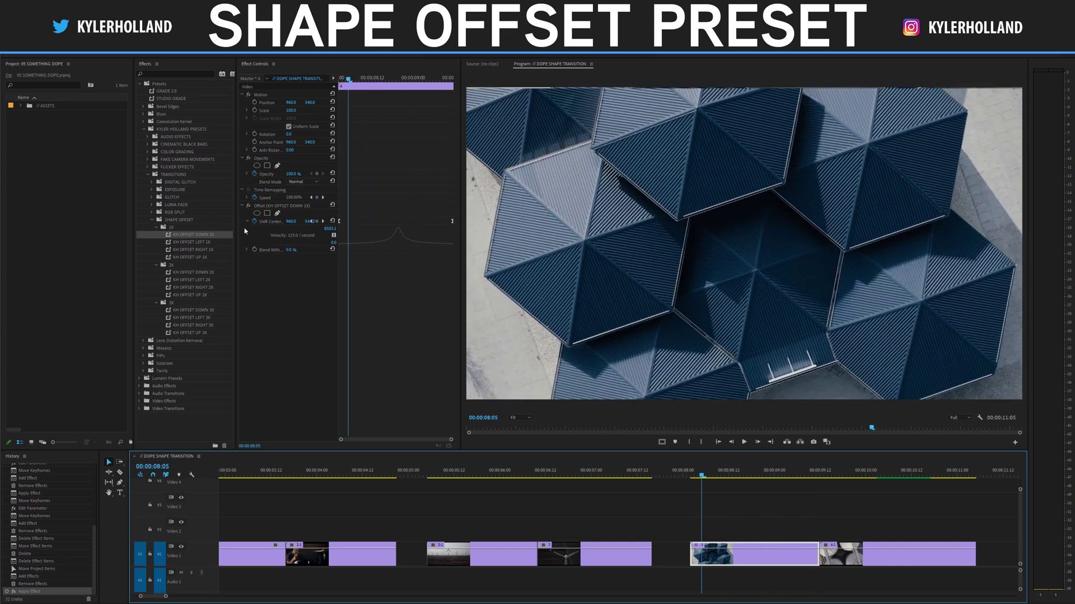
Add the KH OFFSET DOWN 1X preset a second time to the blue hexagonal roofs clip and preview the stacked effect.
{"action": "left_click_drag", "start_coordinate": [179, 238], "coordinate": [414, 317]}
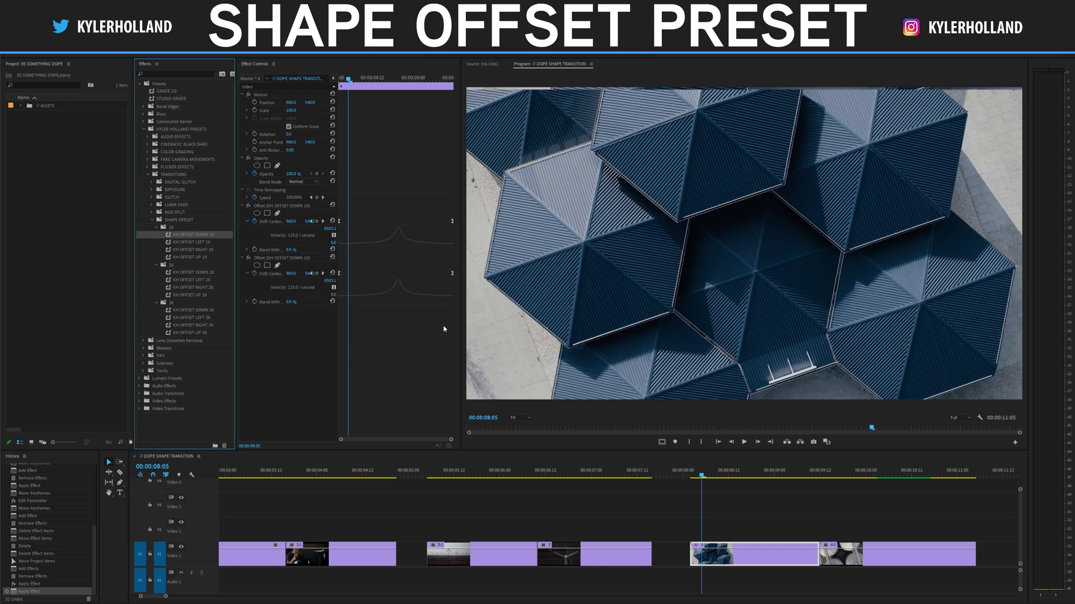
{"action": "left_click", "coordinate": [704, 473]}
{"action": "key", "text": "space"}
{"action": "left_click", "coordinate": [704, 473]}
{"action": "left_click_drag", "start_coordinate": [704, 473], "coordinate": [789, 476]}
Remove both Offset effects from the blue hexagonal roofs clip.
{"action": "left_click", "coordinate": [281, 258]}
{"action": "key", "text": "Return"}
{"action": "key", "text": "BackSpace"}
{"action": "key", "text": "Delete"}
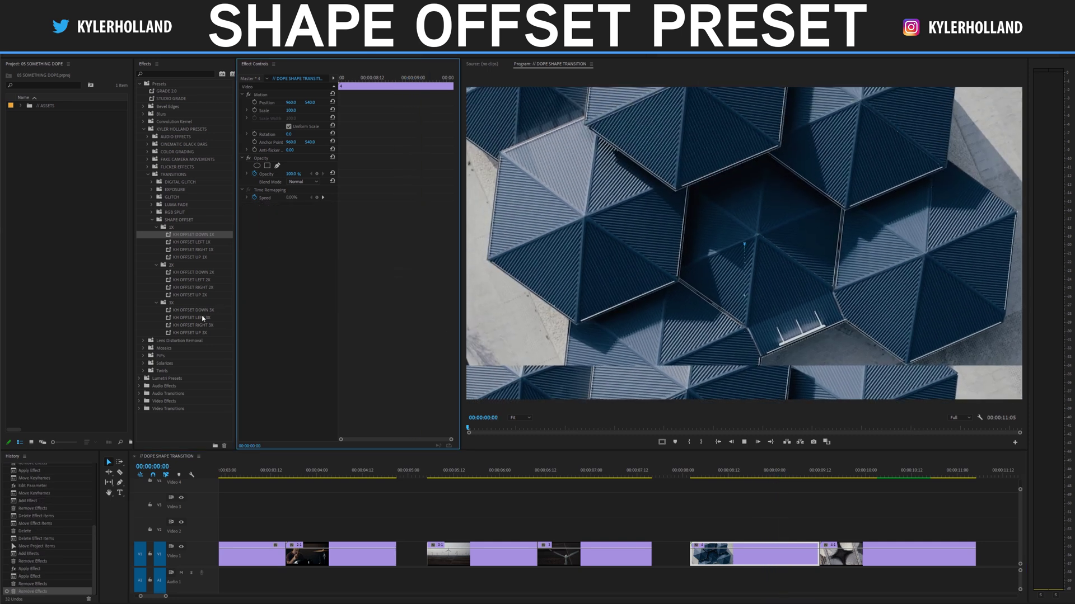
Apply the KH OFFSET RIGHT 3X preset to the dark close-up clip of the man and play it back.
{"action": "left_click", "coordinate": [197, 325]}
{"action": "key", "text": "space"}
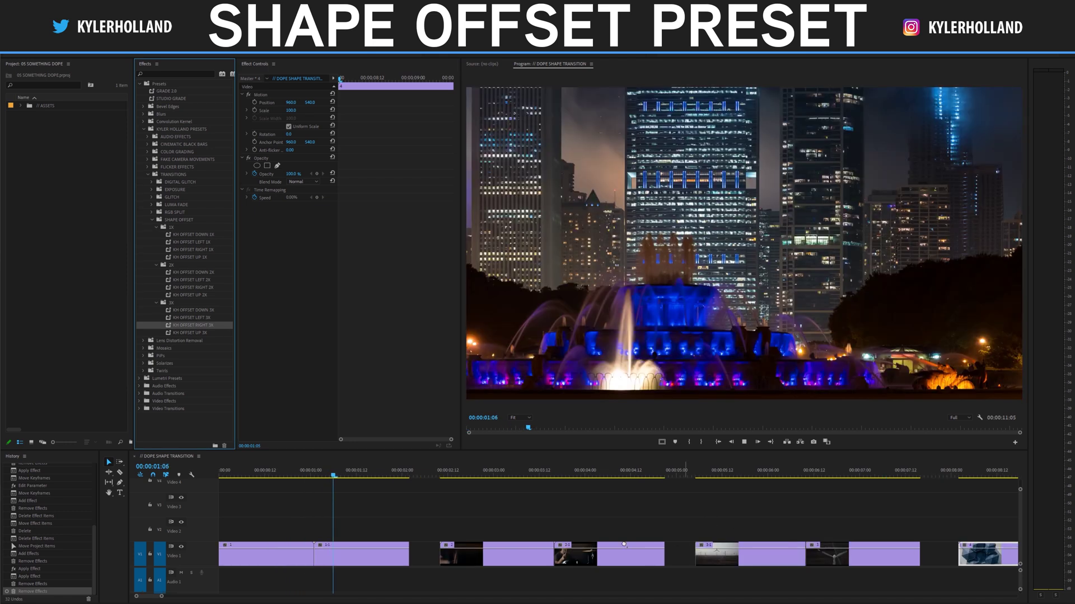
{"action": "left_click_drag", "start_coordinate": [481, 549], "coordinate": [480, 550]}
{"action": "left_click_drag", "start_coordinate": [442, 474], "coordinate": [449, 476]}
{"action": "key", "text": "space"}
{"action": "key", "text": "space"}
{"action": "key", "text": "space"}
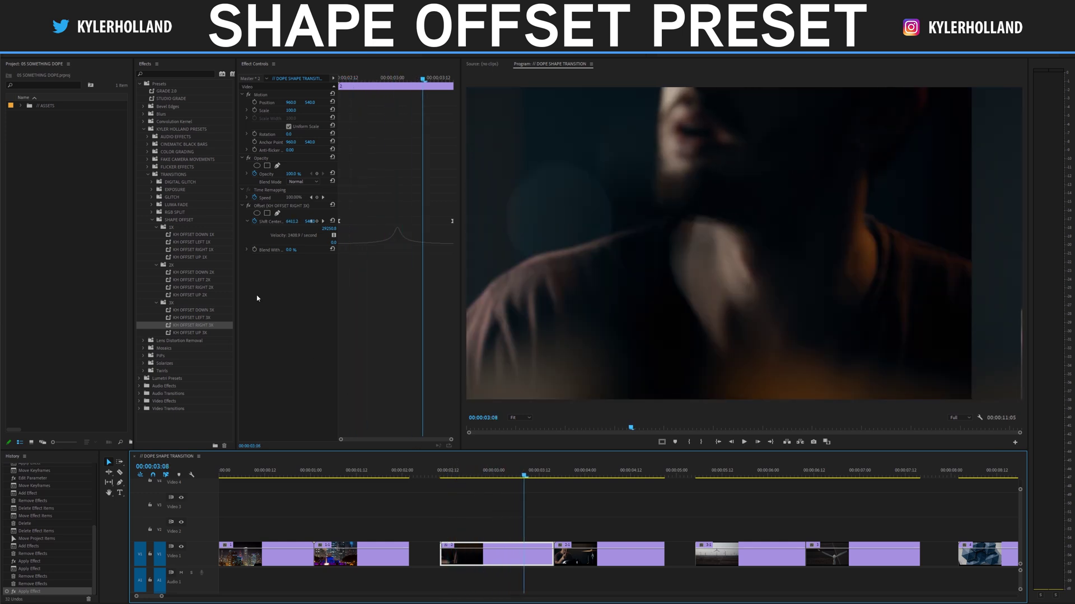
Remove the Offset effect from the dark close-up clip and select the drummer clip beside it.
{"action": "left_click", "coordinate": [284, 215]}
{"action": "key", "text": "Delete"}
{"action": "left_click", "coordinate": [575, 547]}
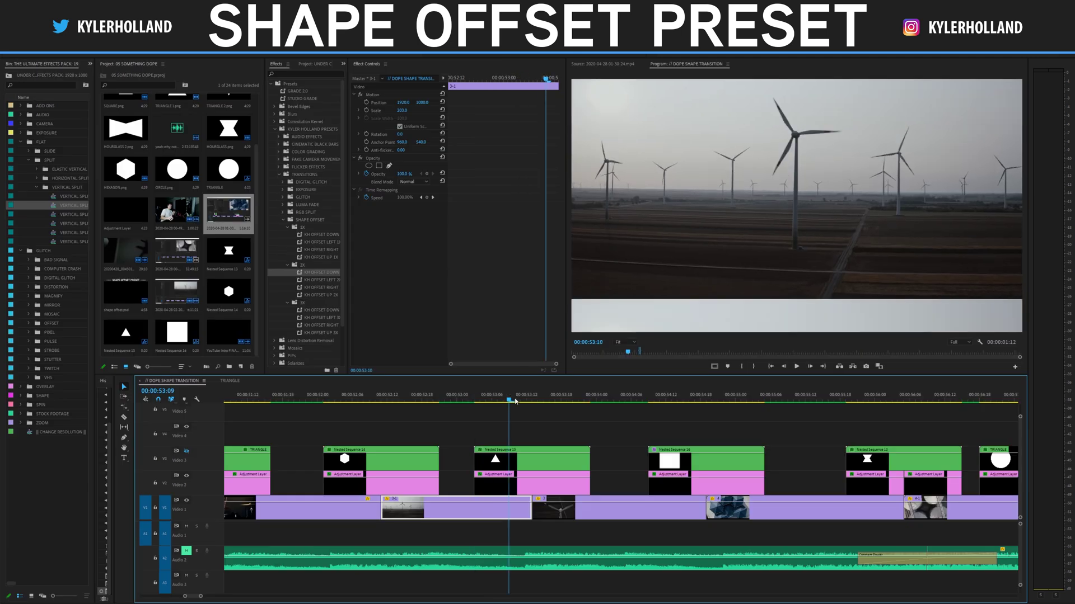
In the finished transition sequence, preview the triangle transition and inspect the Offset effect on its adjustment layer.
{"action": "left_click_drag", "start_coordinate": [509, 395], "coordinate": [479, 402]}
{"action": "left_click", "coordinate": [502, 483]}
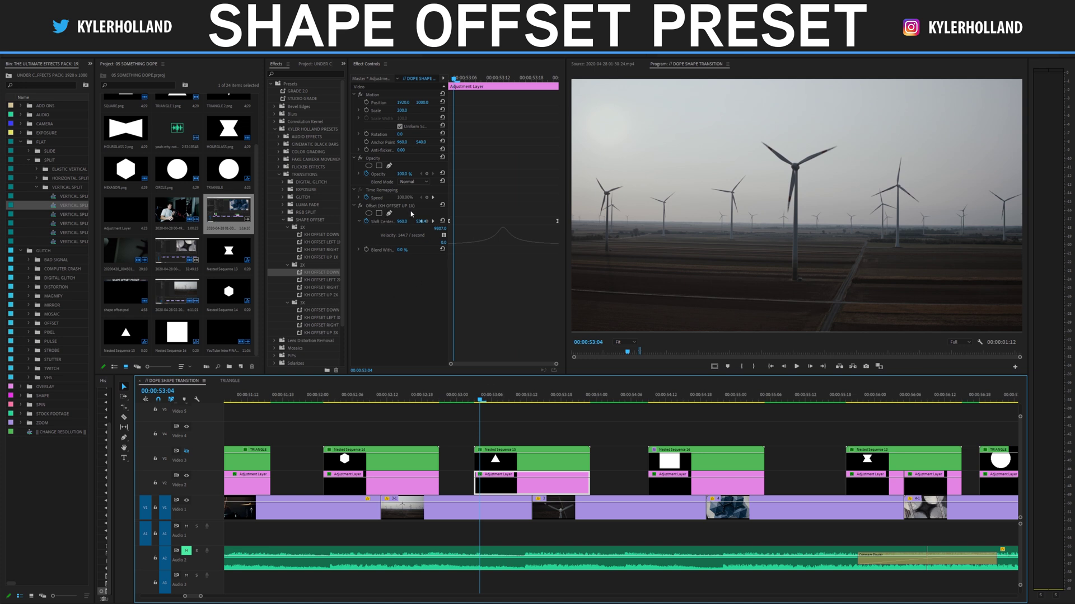
{"action": "key", "text": "space"}
{"action": "left_click_drag", "start_coordinate": [582, 395], "coordinate": [515, 406]}
{"action": "left_click", "coordinate": [518, 484]}
{"action": "left_click", "coordinate": [388, 207]}
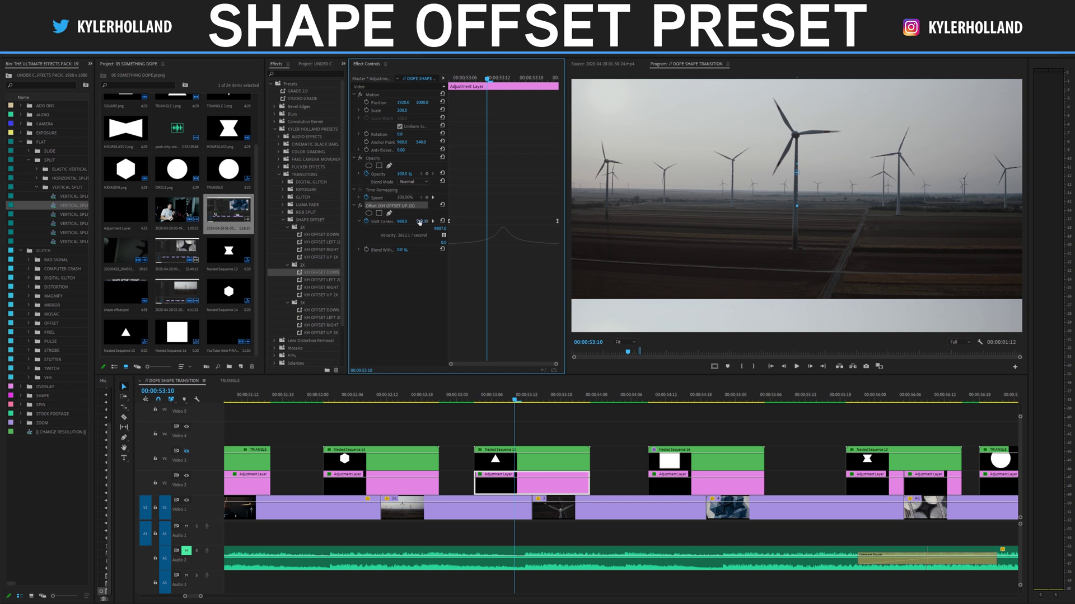
Add the KH OFFSET RIGHT 1X preset to the triangle transition's adjustment layer and preview the combined movement over the wind turbine clips.
{"action": "left_click_drag", "start_coordinate": [349, 289], "coordinate": [417, 294]}
{"action": "left_click_drag", "start_coordinate": [335, 250], "coordinate": [473, 268]}
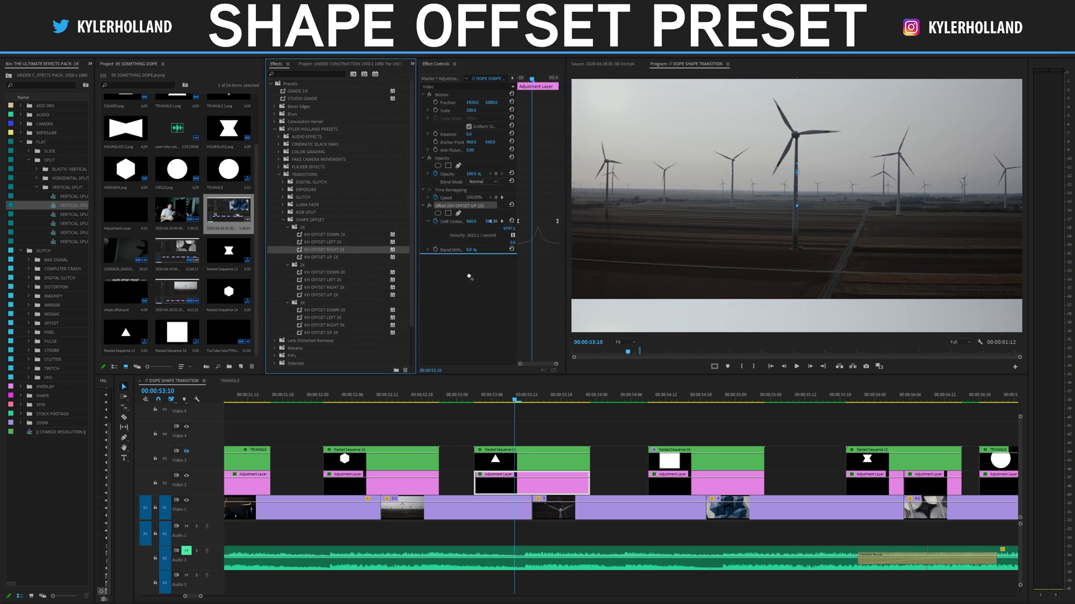
{"action": "left_click_drag", "start_coordinate": [521, 400], "coordinate": [551, 396]}
{"action": "left_click", "coordinate": [492, 396]}
{"action": "key", "text": "space"}
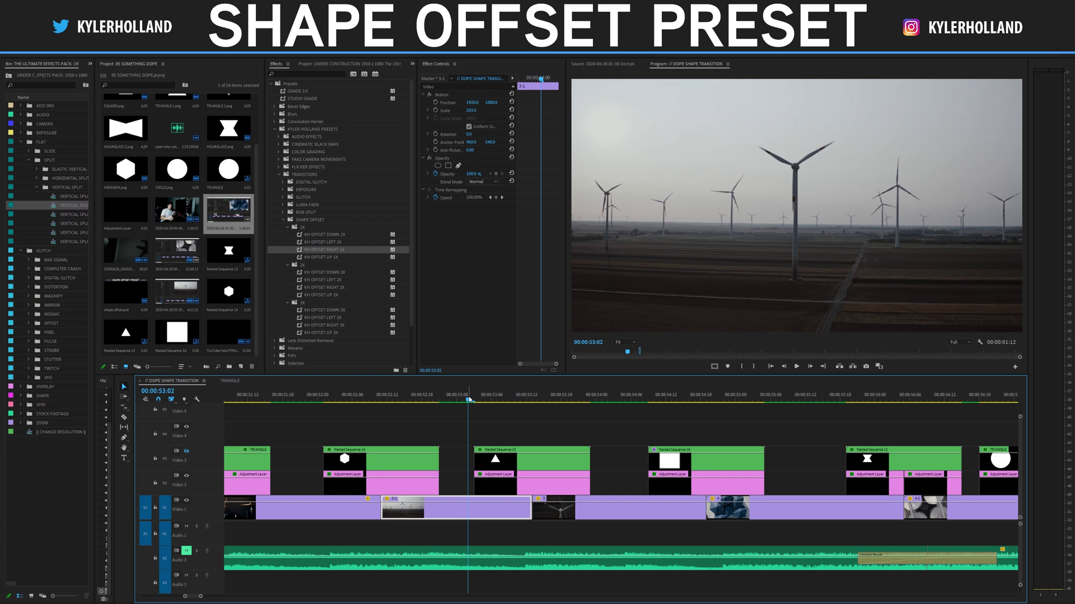
{"action": "key", "text": "space"}
{"action": "left_click", "coordinate": [456, 398]}
{"action": "key", "text": "space"}
{"action": "key", "text": "space"}
{"action": "left_click", "coordinate": [488, 397]}
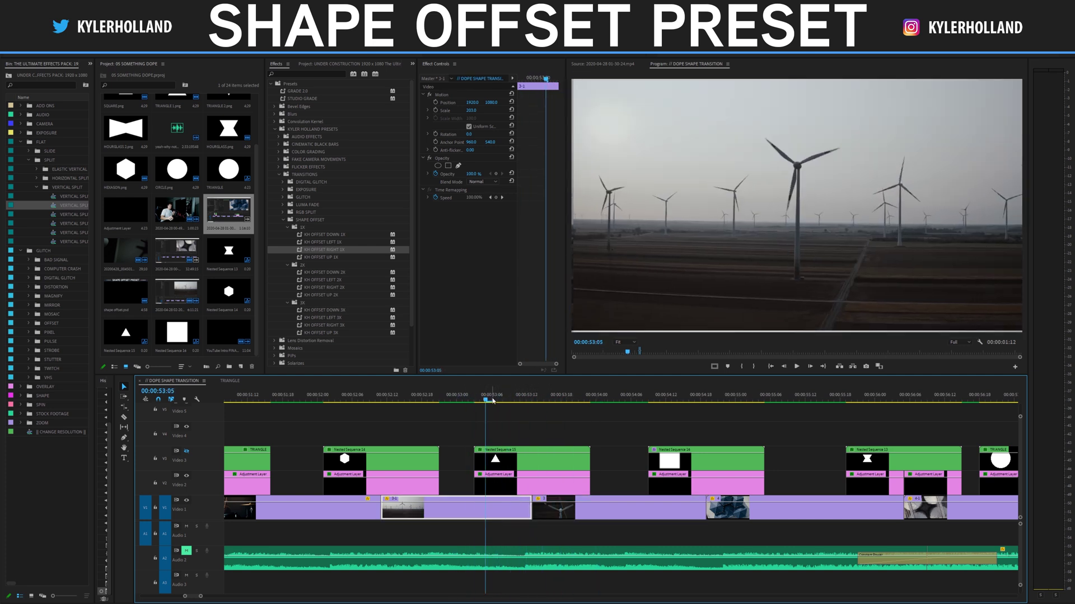
Add the KH OFFSET UP 3X preset to the triangle transition's adjustment layer and play back the result.
{"action": "left_click_drag", "start_coordinate": [340, 334], "coordinate": [490, 483]}
{"action": "left_click", "coordinate": [475, 398]}
{"action": "key", "text": "space"}
{"action": "left_click", "coordinate": [491, 397]}
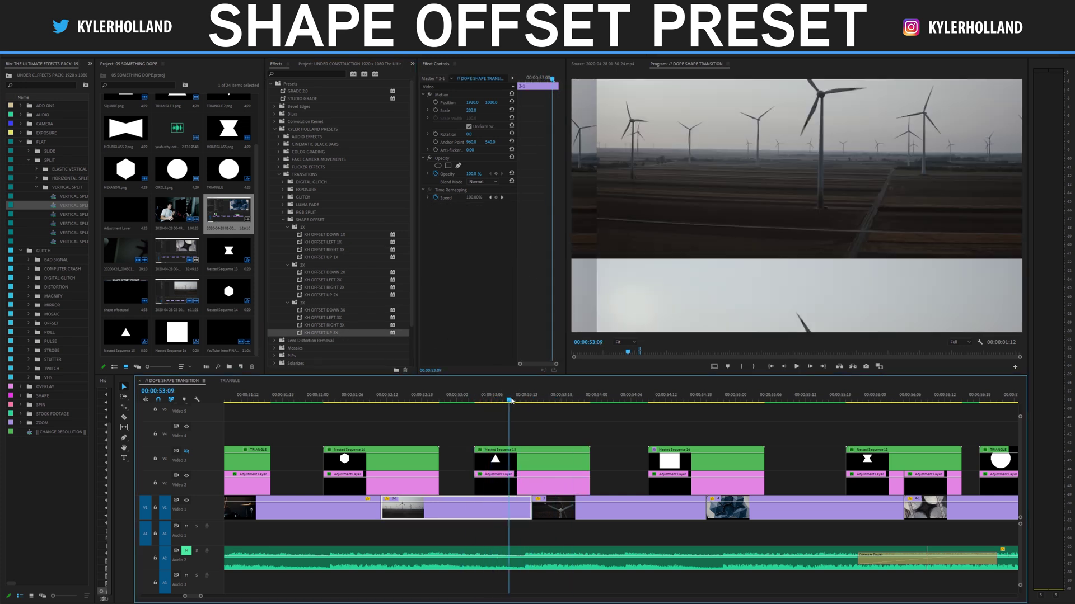
{"action": "left_click", "coordinate": [519, 400]}
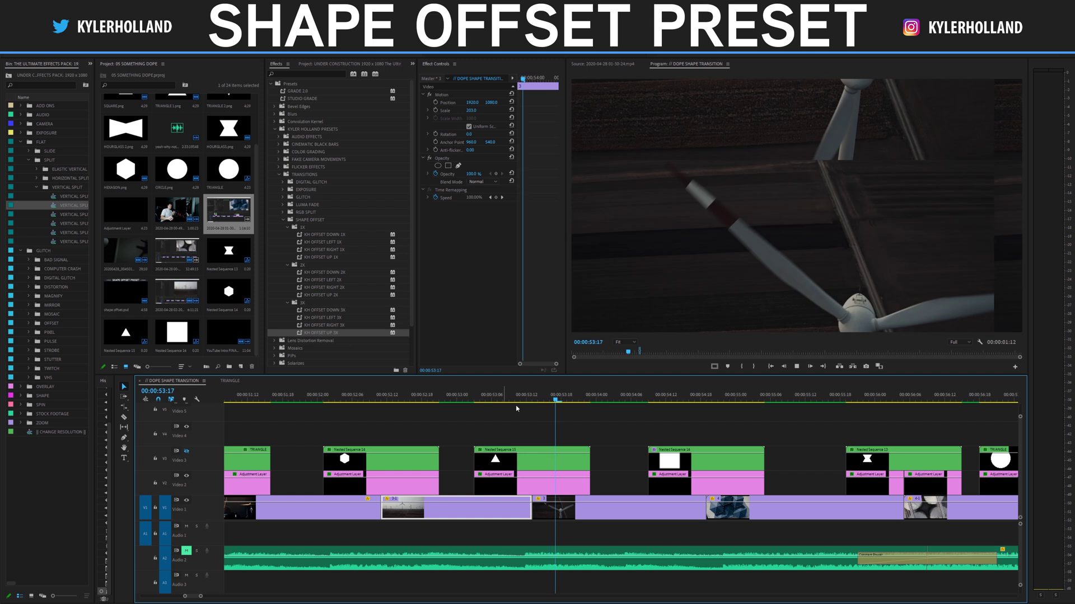
{"action": "key", "text": "space"}
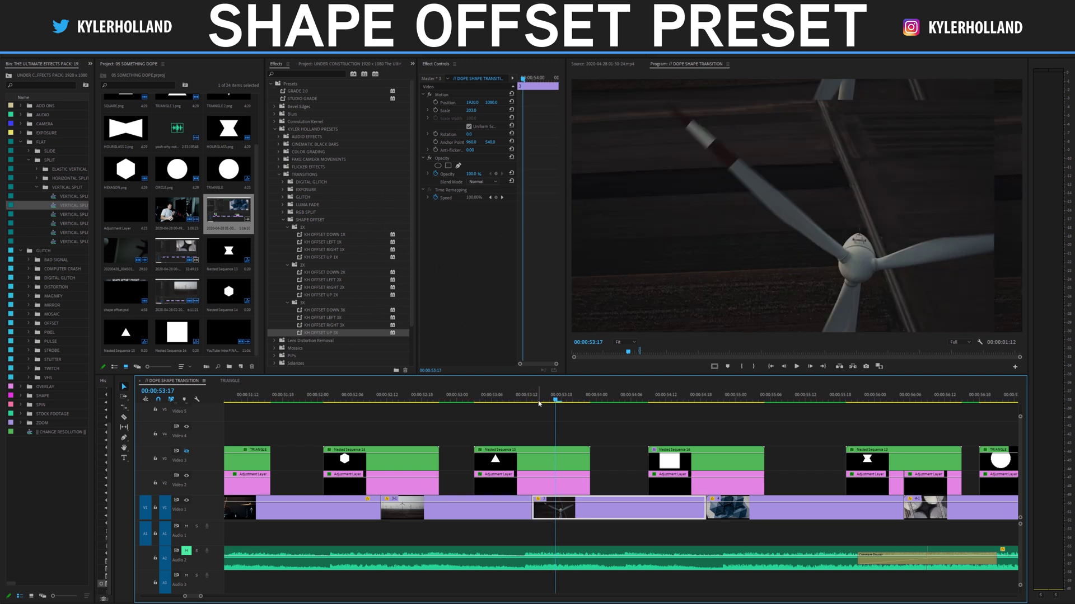
Inspect the Offset effect on the triangle nested sequence and play the transition from just before it.
{"action": "left_click", "coordinate": [468, 400]}
{"action": "left_click", "coordinate": [524, 455]}
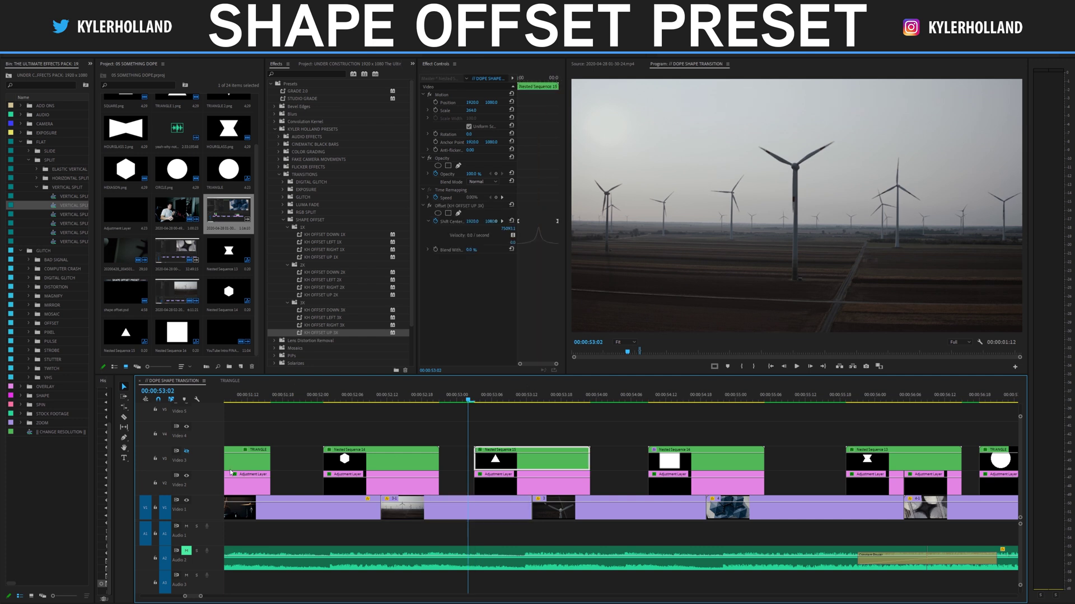
{"action": "key", "text": "space"}
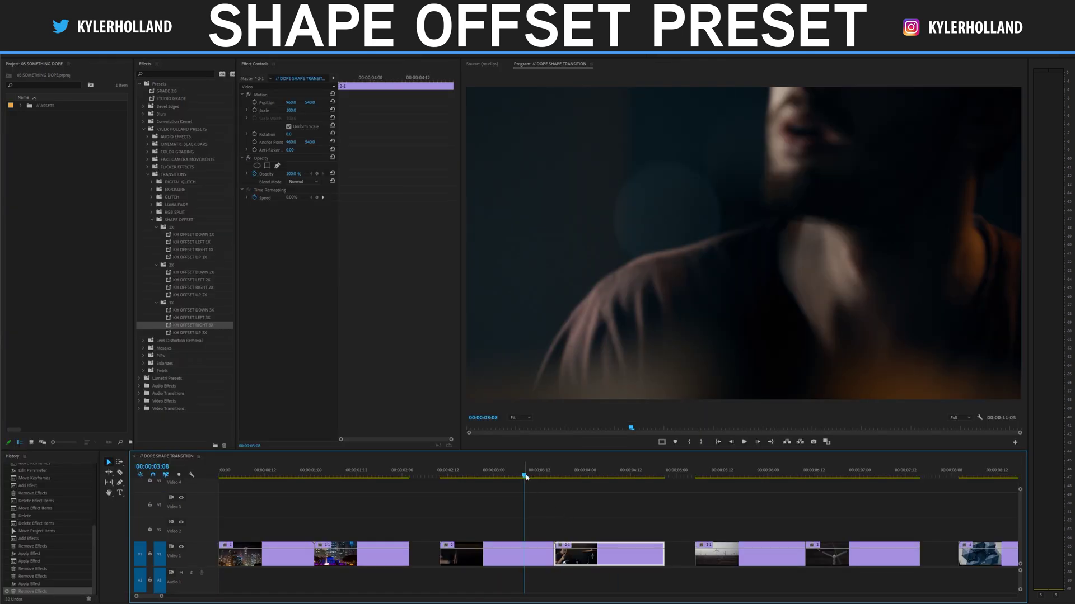
Back in the practice sequence, play through the cut between the dark close-up clip and the drummer clip.
{"action": "left_click_drag", "start_coordinate": [526, 477], "coordinate": [484, 472]}
{"action": "key", "text": "space"}
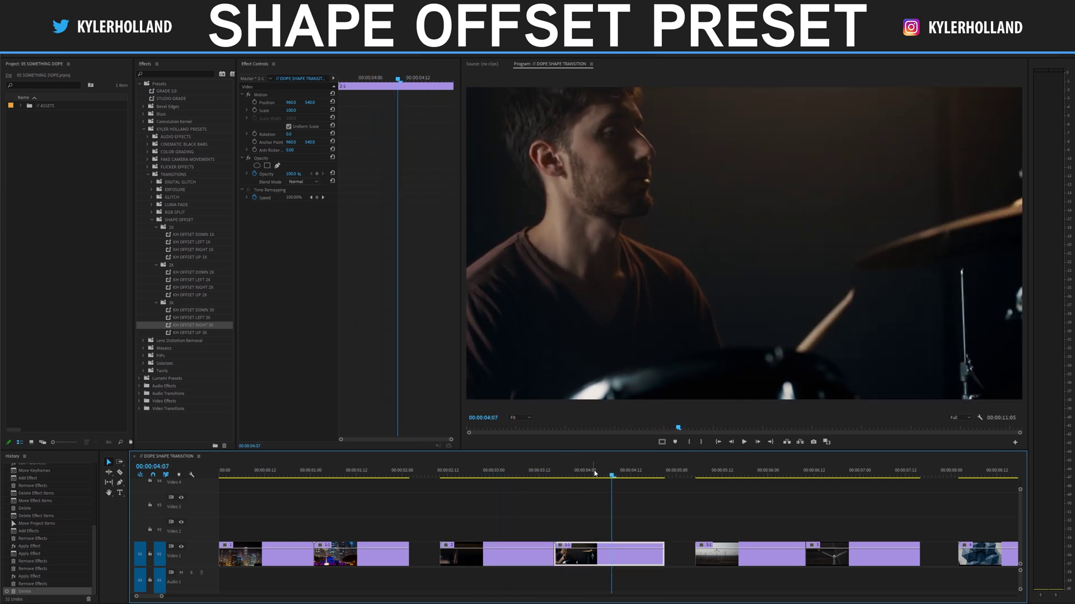
{"action": "left_click", "coordinate": [449, 473]}
{"action": "key", "text": "space"}
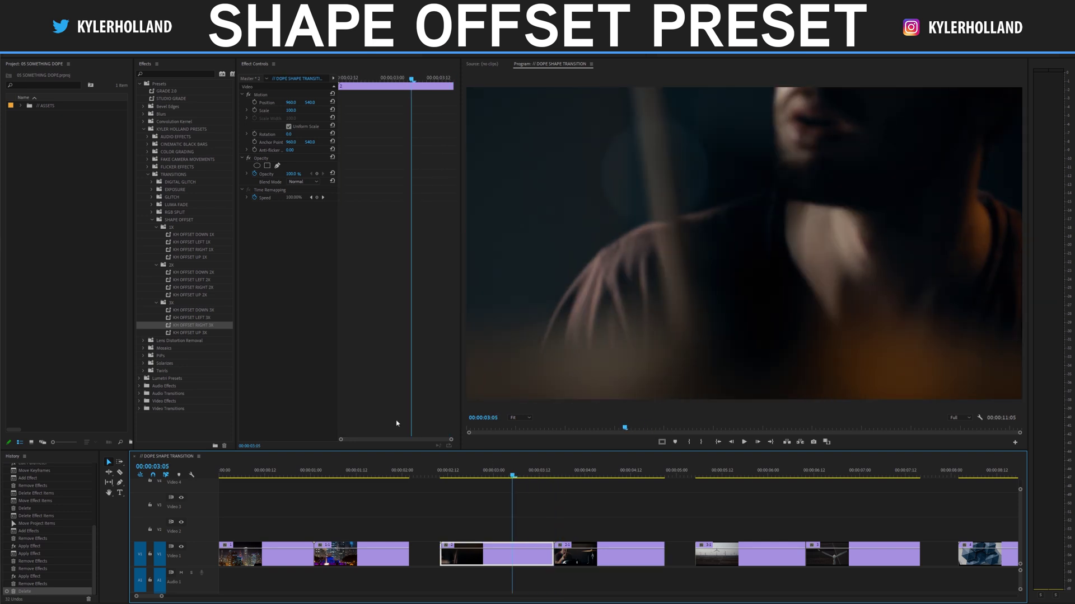
Create a 1920 by 1080 adjustment layer and place it on Video 2, starting at the beginning of the dark close-up clip.
{"action": "left_click", "coordinate": [87, 361]}
{"action": "left_click_drag", "start_coordinate": [135, 401], "coordinate": [176, 403]}
{"action": "left_click", "coordinate": [151, 442]}
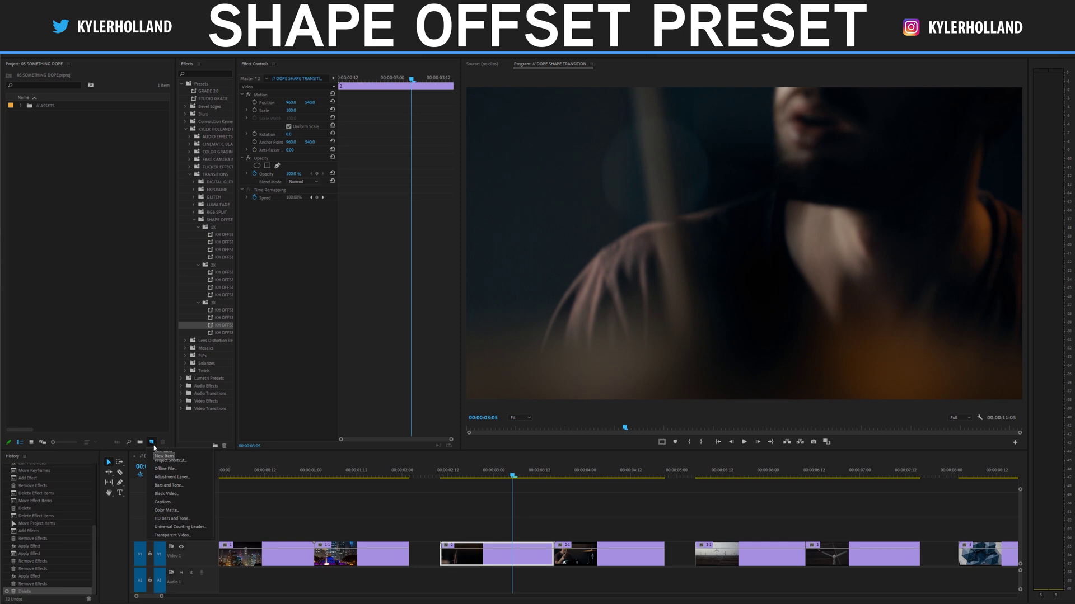
{"action": "left_click", "coordinate": [184, 478]}
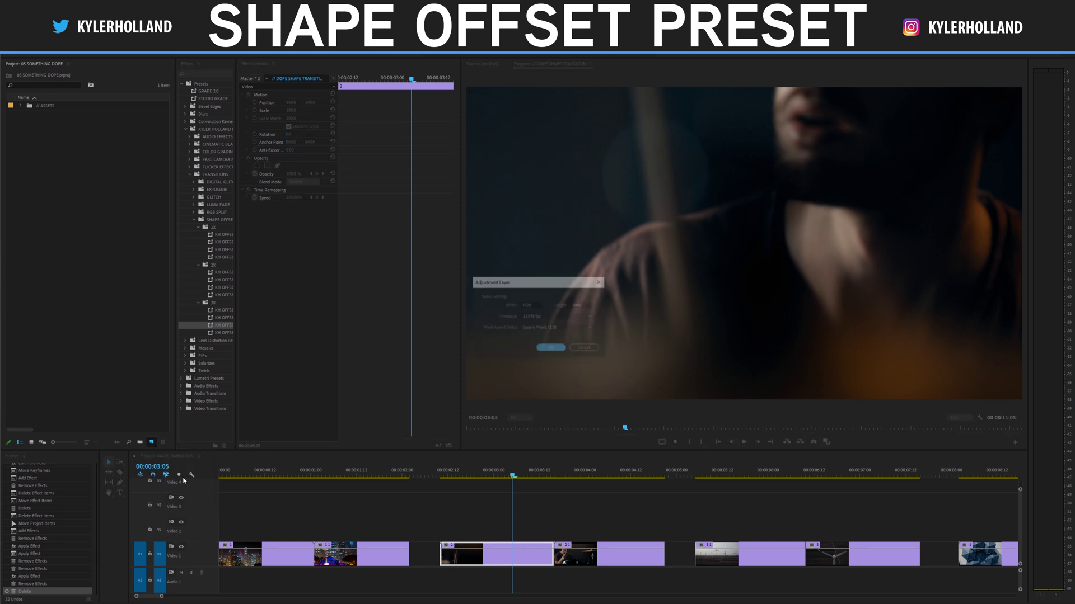
{"action": "left_click", "coordinate": [551, 348]}
{"action": "left_click_drag", "start_coordinate": [55, 119], "coordinate": [441, 529]}
{"action": "left_click_drag", "start_coordinate": [513, 475], "coordinate": [539, 474]}
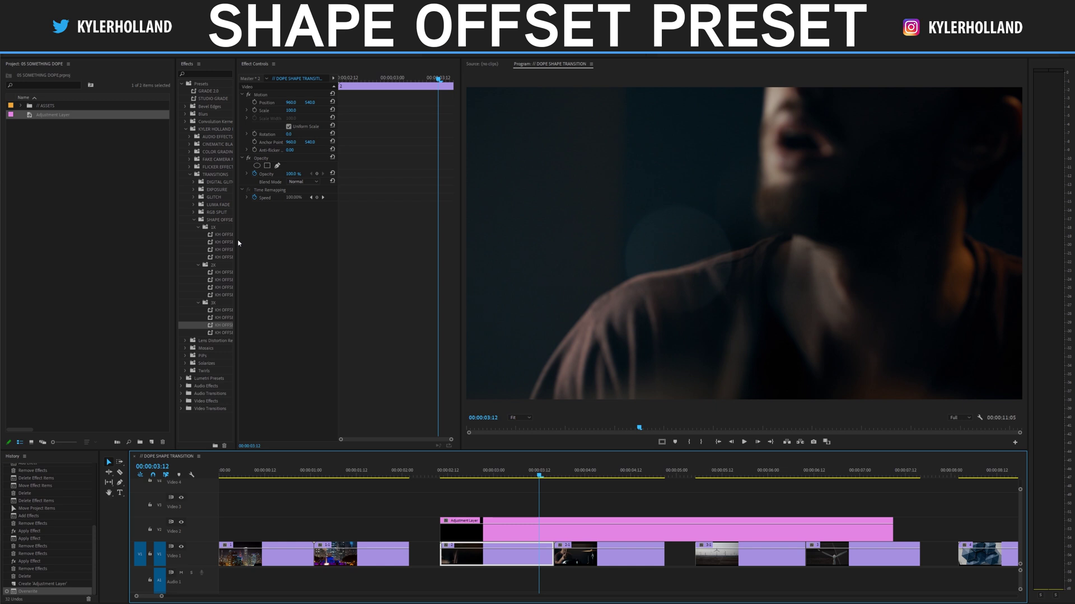
Widen the effects list until the full preset names are readable, and place the playhead on the cut between the close-up and drummer clips.
{"action": "left_click_drag", "start_coordinate": [236, 243], "coordinate": [290, 242]}
{"action": "left_click_drag", "start_coordinate": [176, 246], "coordinate": [149, 246]}
{"action": "left_click_drag", "start_coordinate": [540, 475], "coordinate": [556, 477]}
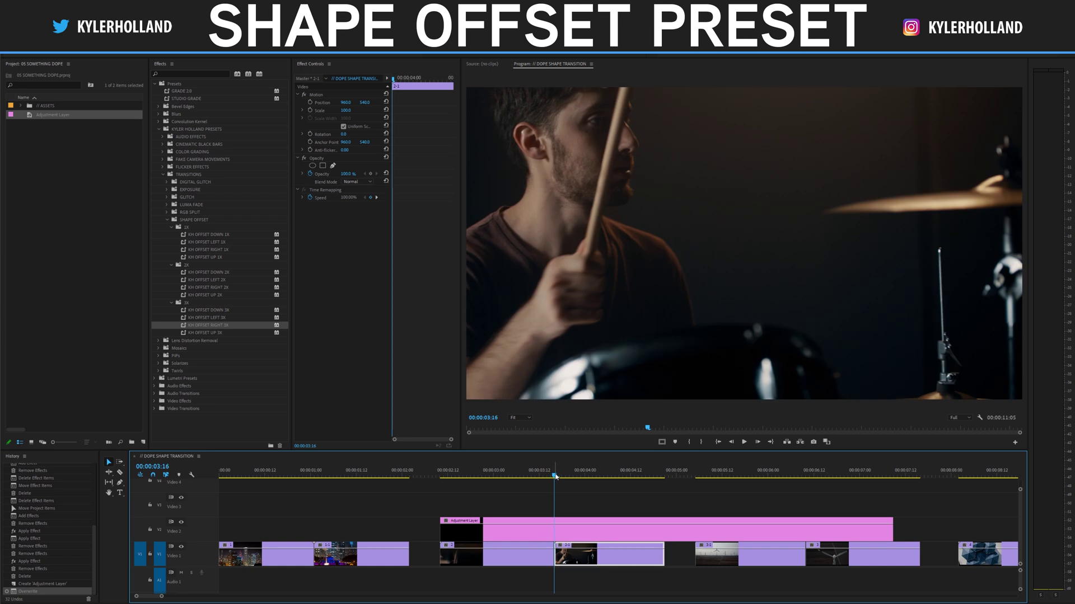
Trim the adjustment layer's beginning to 00:00:03:06, ten frames before the cut, by splitting it there and deleting the earlier piece.
{"action": "key", "text": "Left"}
{"action": "key", "text": "Left"}
{"action": "key", "text": "Right"}
{"action": "key", "text": "Right"}
{"action": "key", "text": "Left"}
{"action": "key", "text": "Left"}
{"action": "key", "text": "Left"}
{"action": "key", "text": "Left"}
{"action": "key", "text": "Left"}
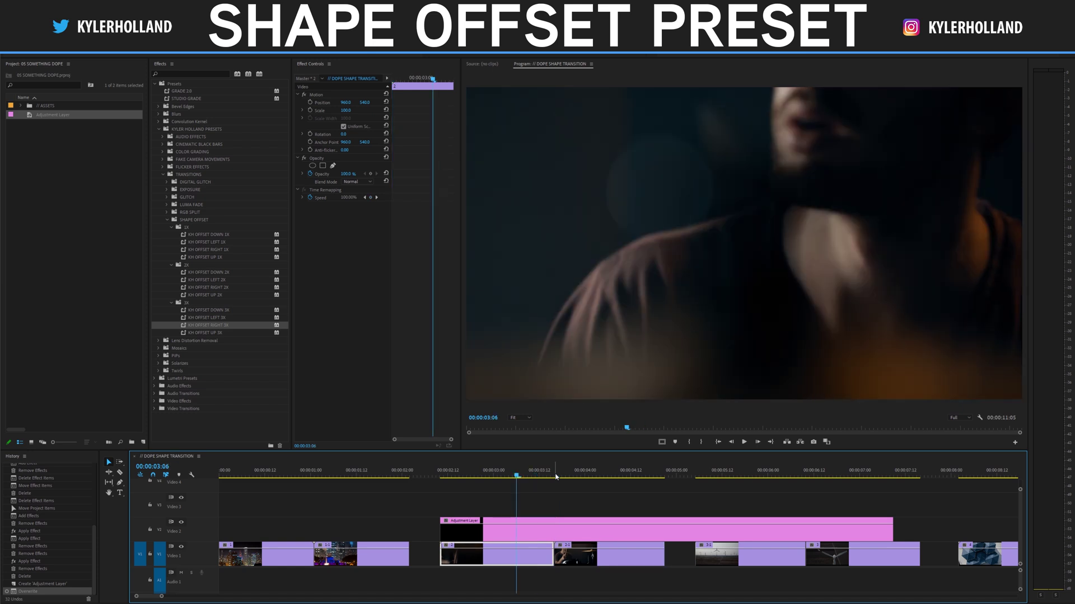
{"action": "key", "text": "c"}
{"action": "left_click", "coordinate": [516, 532]}
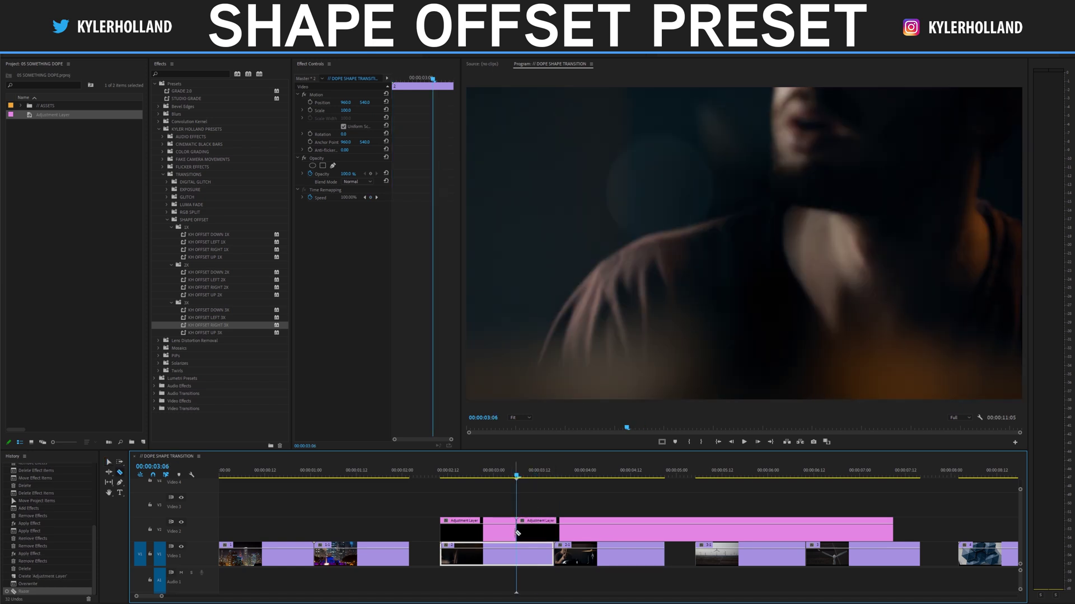
{"action": "key", "text": "Delete"}
Split the adjustment layer at 00:00:04:02, ten frames after the cut, and delete the remaining later piece.
{"action": "left_click", "coordinate": [554, 475]}
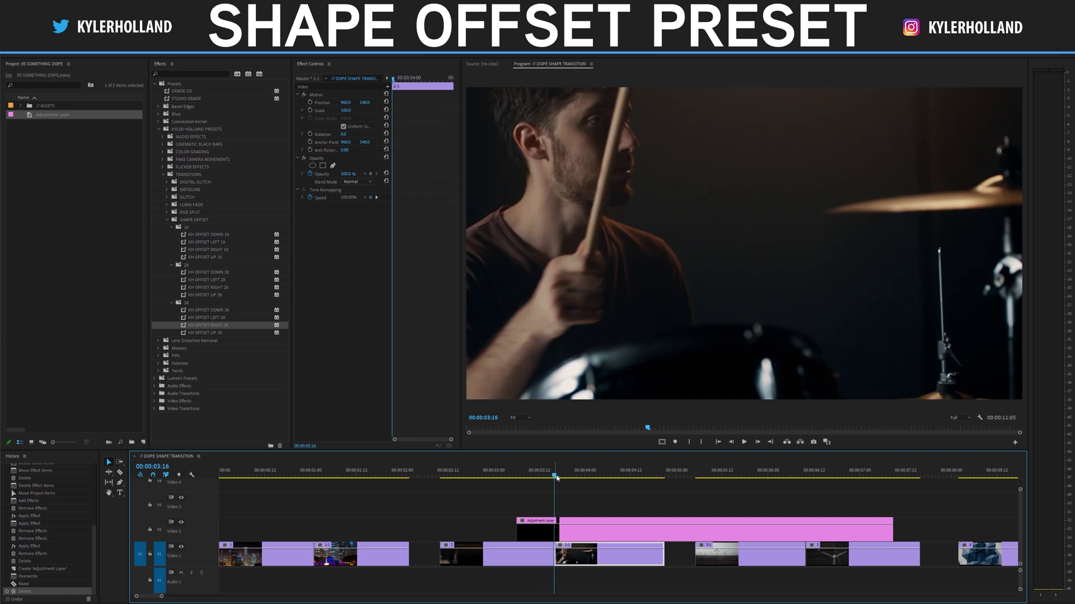
{"action": "key", "text": "space"}
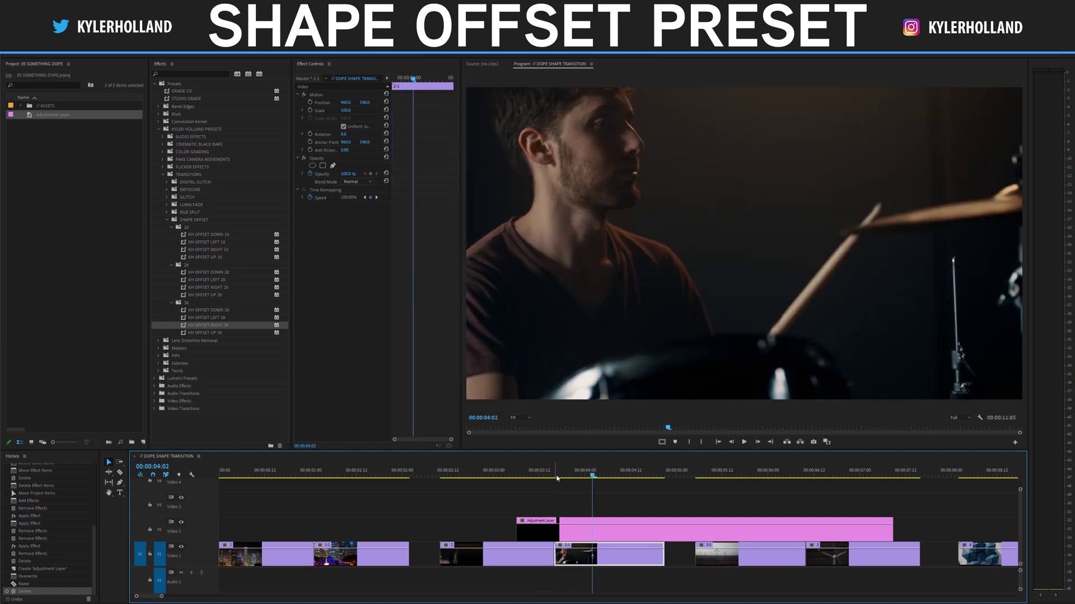
{"action": "left_click", "coordinate": [598, 528]}
{"action": "key", "text": "v"}
{"action": "left_click", "coordinate": [598, 528]}
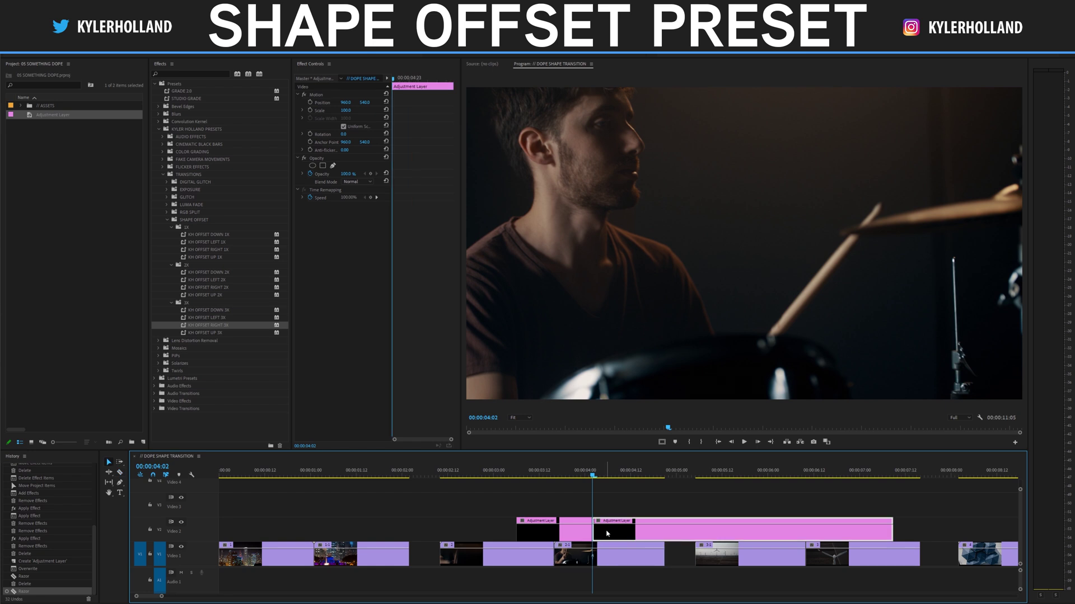
{"action": "key", "text": "Delete"}
Apply the KH OFFSET DOWN 2X preset to the trimmed adjustment layer and play through the transition.
{"action": "key", "text": "space"}
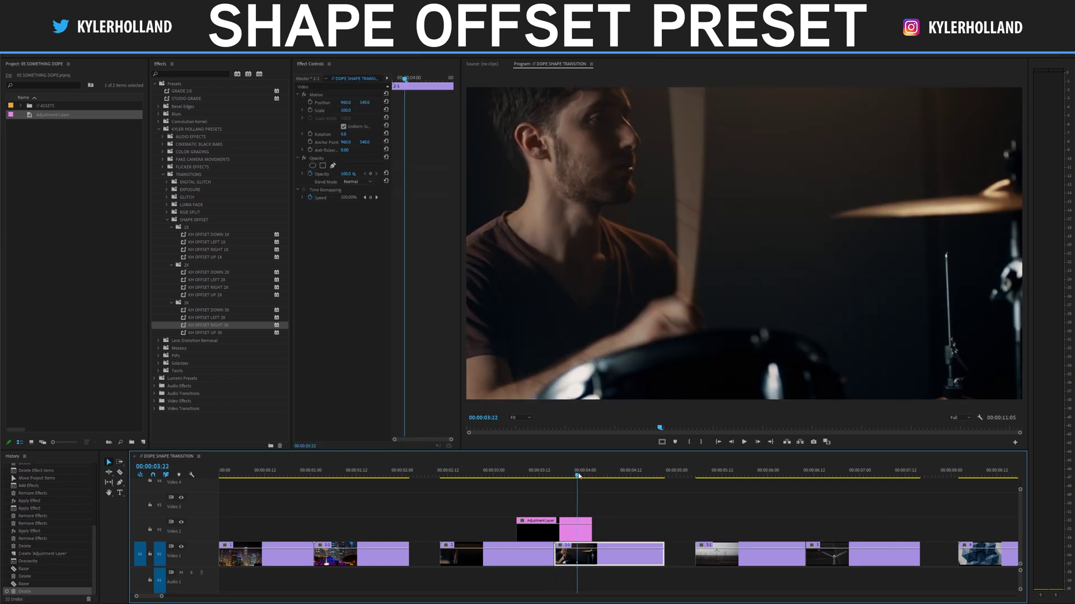
{"action": "left_click", "coordinate": [525, 476]}
{"action": "mouse_move", "coordinate": [525, 476]}
{"action": "left_mouse_down"}
{"action": "mouse_move", "coordinate": [582, 476]}
{"action": "mouse_move", "coordinate": [515, 476]}
{"action": "mouse_move", "coordinate": [588, 475]}
{"action": "mouse_move", "coordinate": [536, 476]}
{"action": "left_mouse_up"}
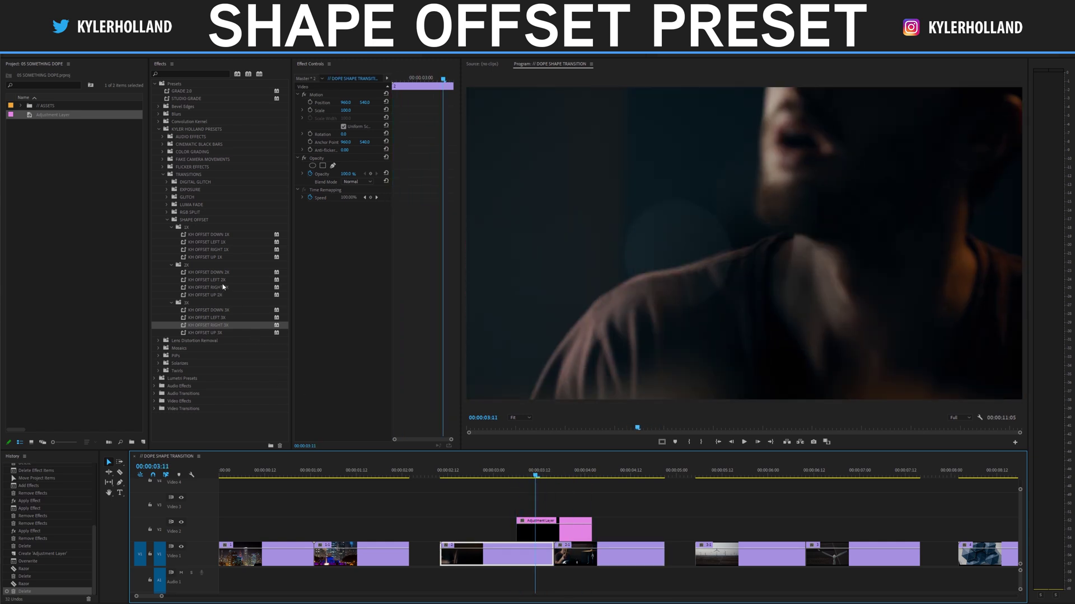
{"action": "left_click_drag", "start_coordinate": [208, 272], "coordinate": [560, 532]}
{"action": "left_click_drag", "start_coordinate": [529, 476], "coordinate": [497, 474]}
{"action": "key", "text": "space"}
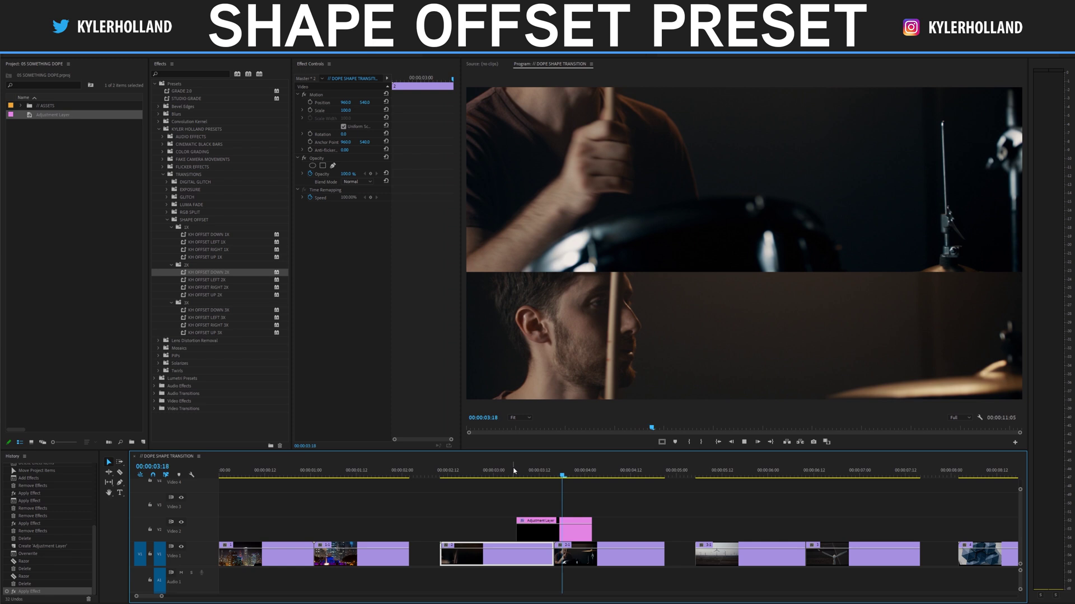
Replay the offset transition from before the adjustment layer, and return the playhead to 00:00:03:05.
{"action": "left_click", "coordinate": [494, 471]}
{"action": "key", "text": "space"}
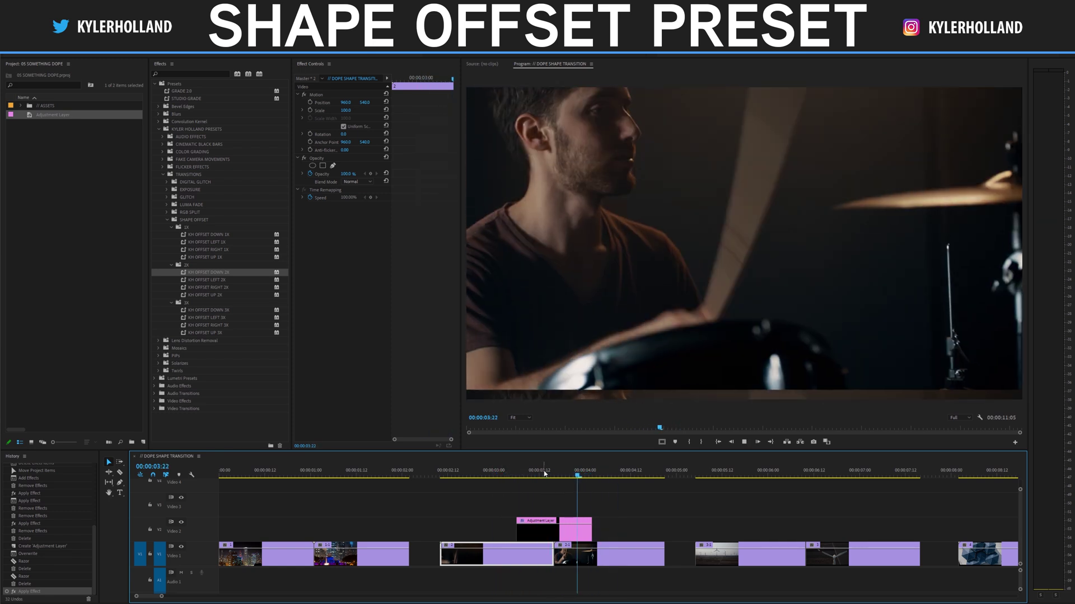
{"action": "left_click", "coordinate": [493, 472]}
{"action": "key", "text": "space"}
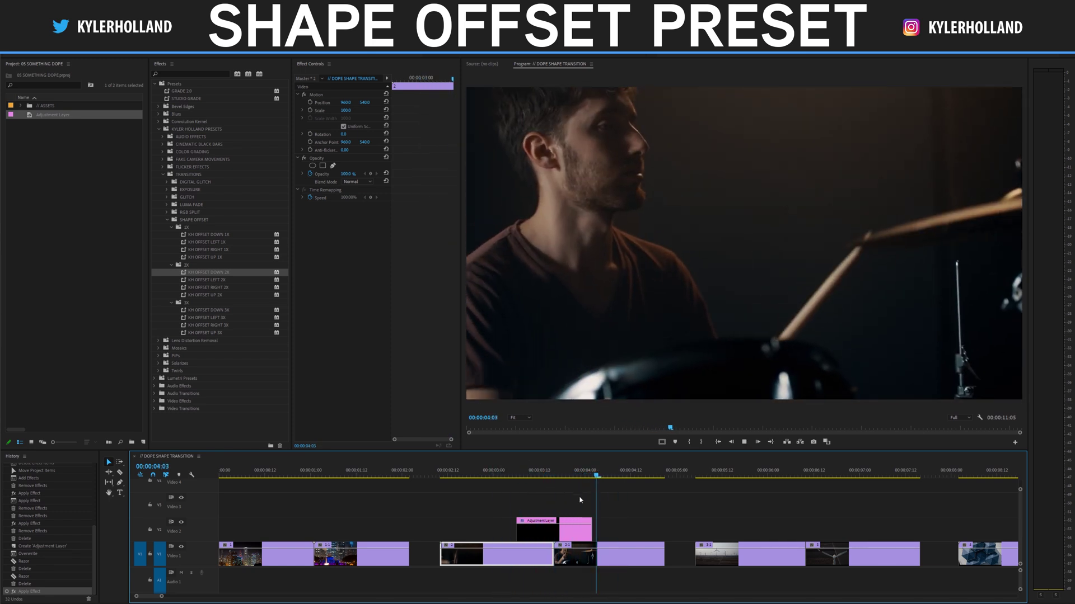
{"action": "left_click", "coordinate": [516, 474]}
{"action": "mouse_move", "coordinate": [516, 474]}
{"action": "left_mouse_down"}
{"action": "mouse_move", "coordinate": [583, 474]}
{"action": "mouse_move", "coordinate": [504, 475]}
{"action": "mouse_move", "coordinate": [542, 474]}
{"action": "mouse_move", "coordinate": [513, 477]}
{"action": "left_mouse_up"}
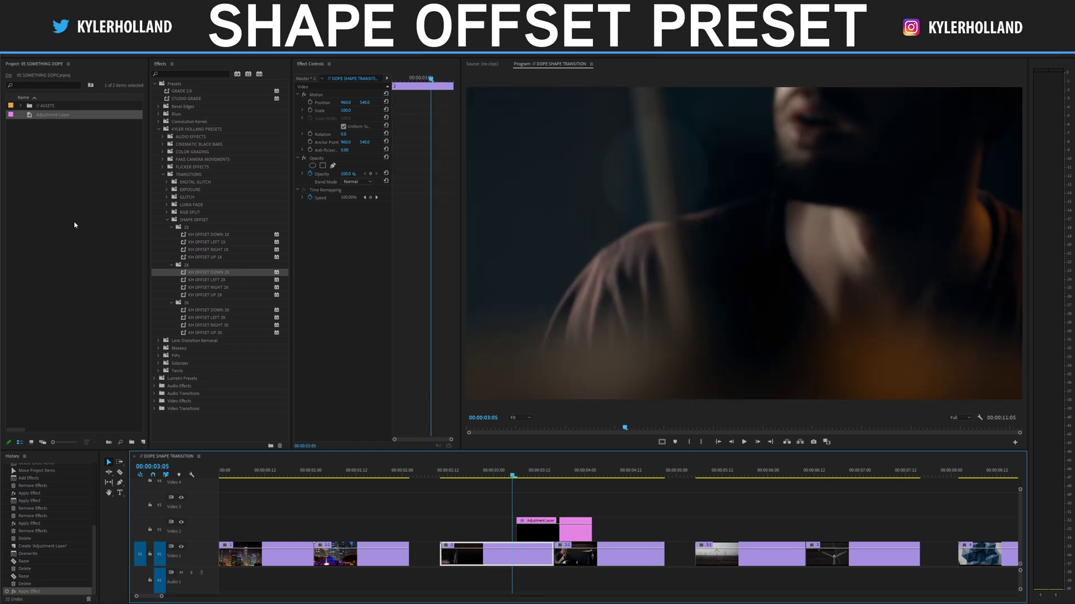
Import the eight shape PNG files from the KH SHAPE OFFSET PRESET PACK folder into the project, leaving out the preset file.
{"action": "key", "text": "alt+Tab"}
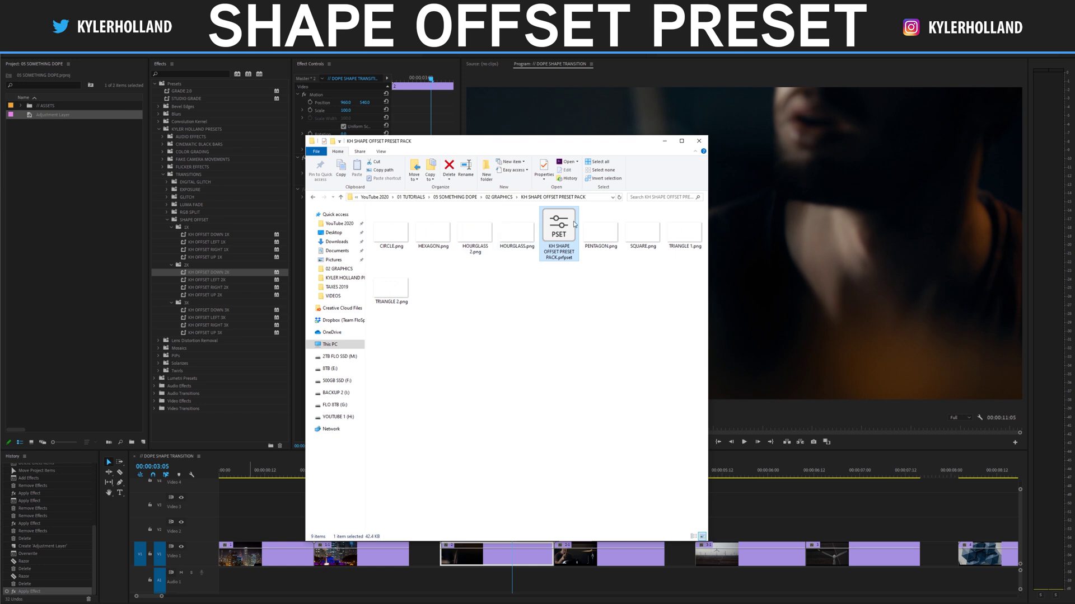
{"action": "left_click", "coordinate": [392, 232]}
{"action": "left_click", "coordinate": [510, 241], "text": "shift"}
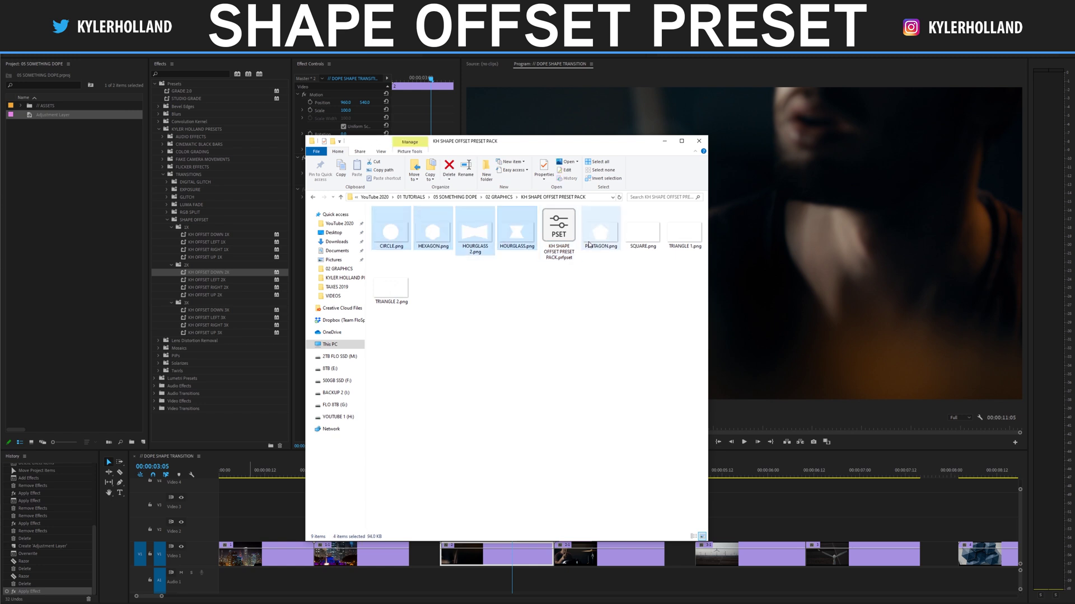
{"action": "left_click", "coordinate": [633, 243], "text": "ctrl"}
{"action": "left_click", "coordinate": [677, 238], "text": "ctrl"}
{"action": "left_click_drag", "start_coordinate": [365, 248], "coordinate": [79, 223]}
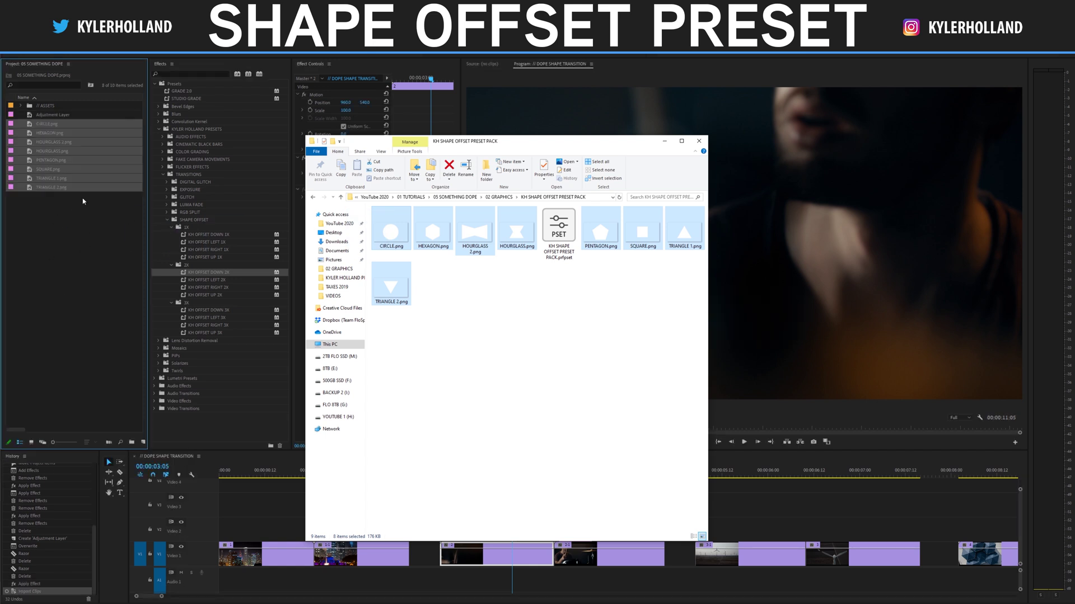
{"action": "left_click", "coordinate": [76, 222]}
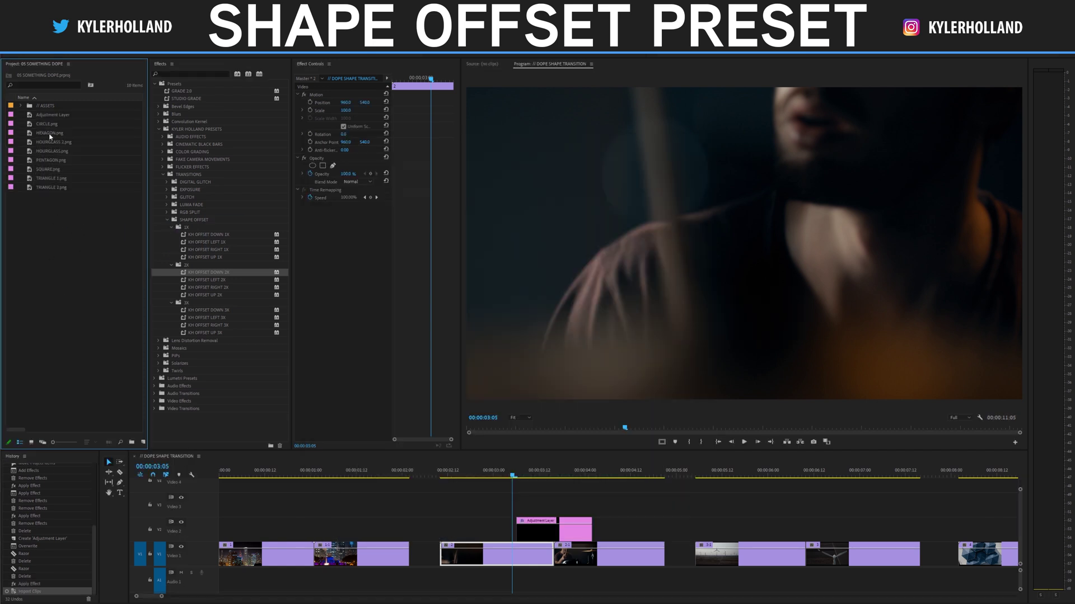
Show the project items as thumbnails and place TRIANGLE 1.png on Video 3 above the adjustment layer, trimmed to the same length.
{"action": "left_click", "coordinate": [31, 443]}
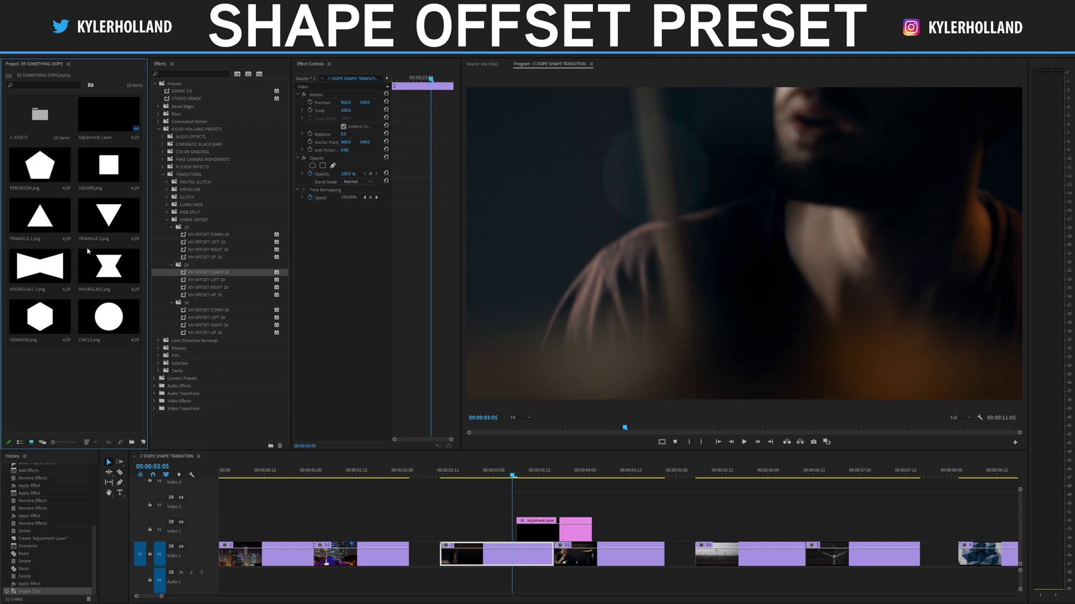
{"action": "left_click", "coordinate": [37, 226]}
{"action": "left_click_drag", "start_coordinate": [514, 448], "coordinate": [517, 507]}
{"action": "key", "text": "c"}
{"action": "left_click", "coordinate": [591, 509]}
{"action": "key", "text": "v"}
{"action": "left_click", "coordinate": [611, 511]}
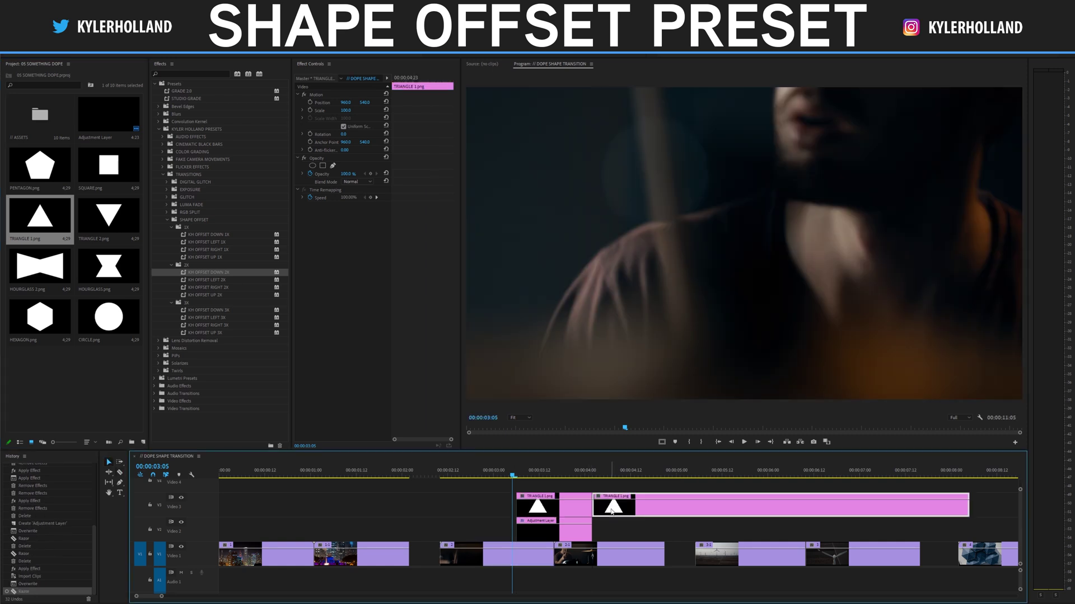
{"action": "key", "text": "Delete"}
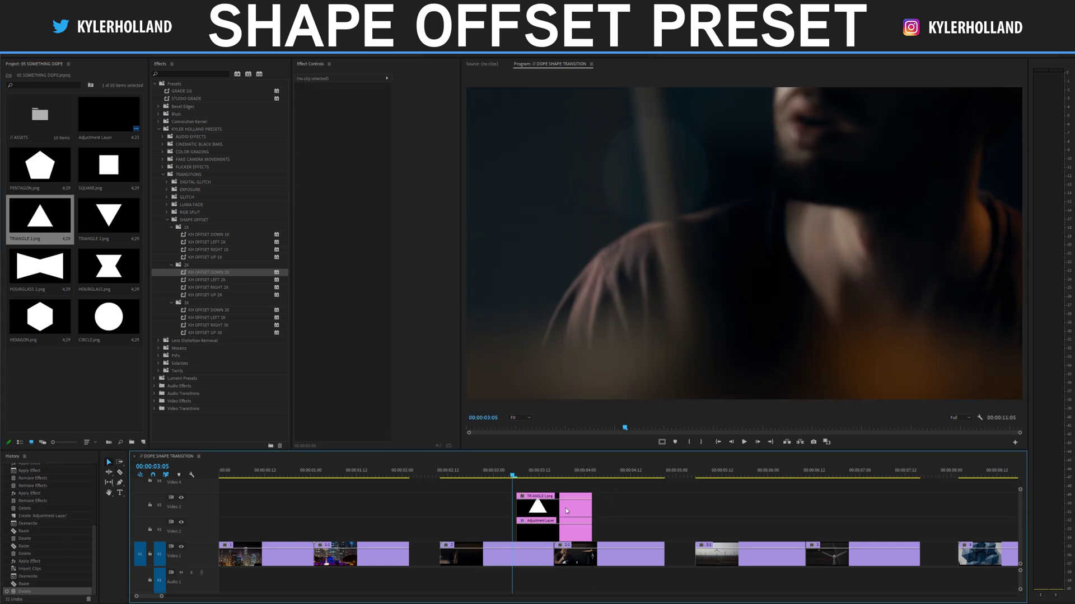
Nest the TRIANGLE 1.png clip on Video 3 as a sequence named TRIANGLE.
{"action": "right_click", "coordinate": [548, 510]}
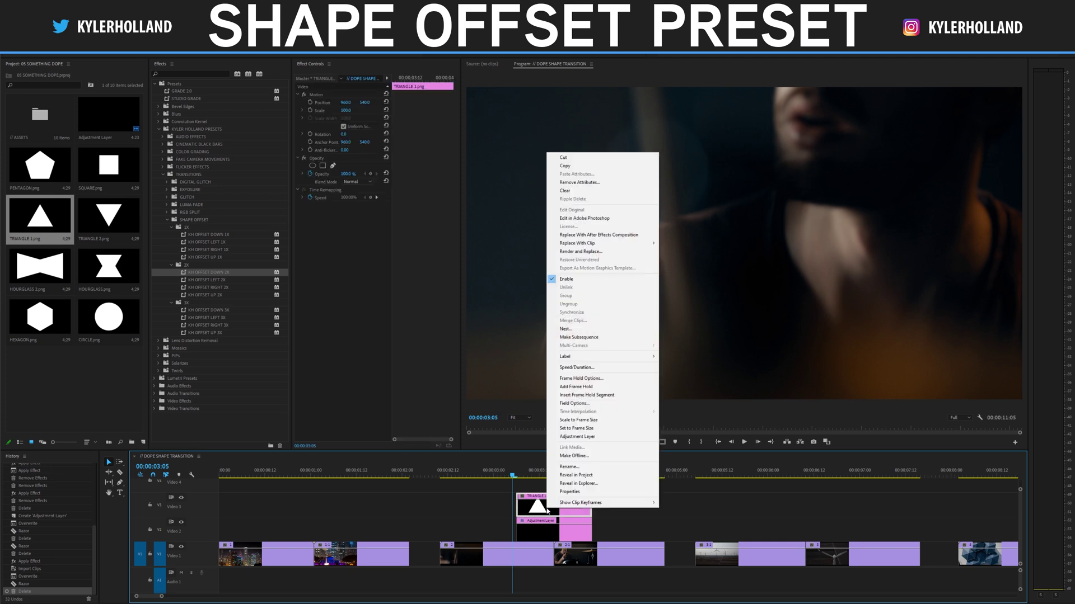
{"action": "left_click", "coordinate": [569, 330]}
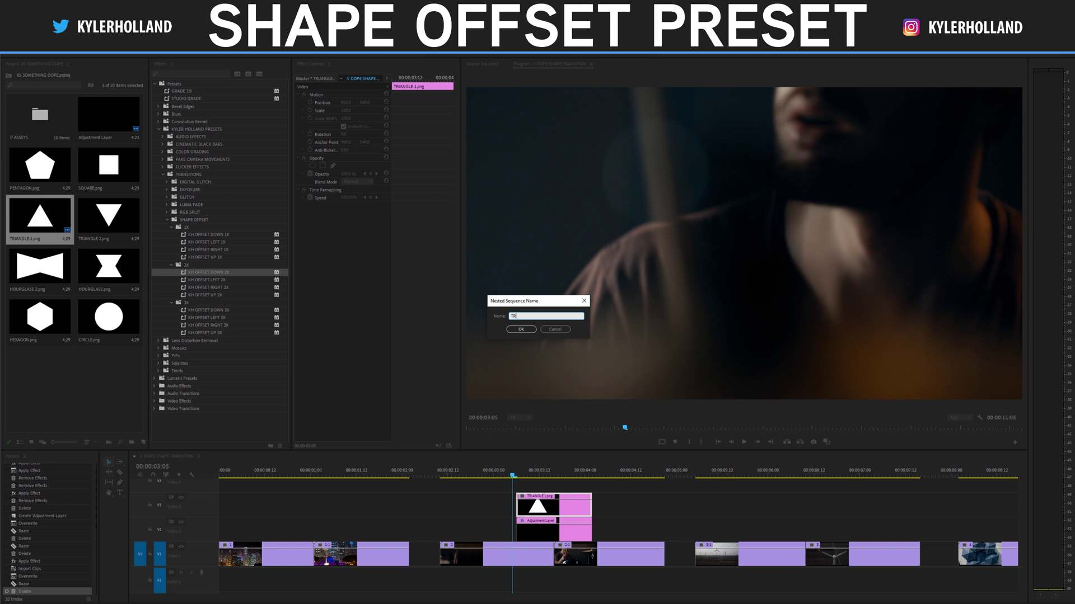
{"action": "type", "text": "TRIANGLE"}
{"action": "key", "text": "Return"}
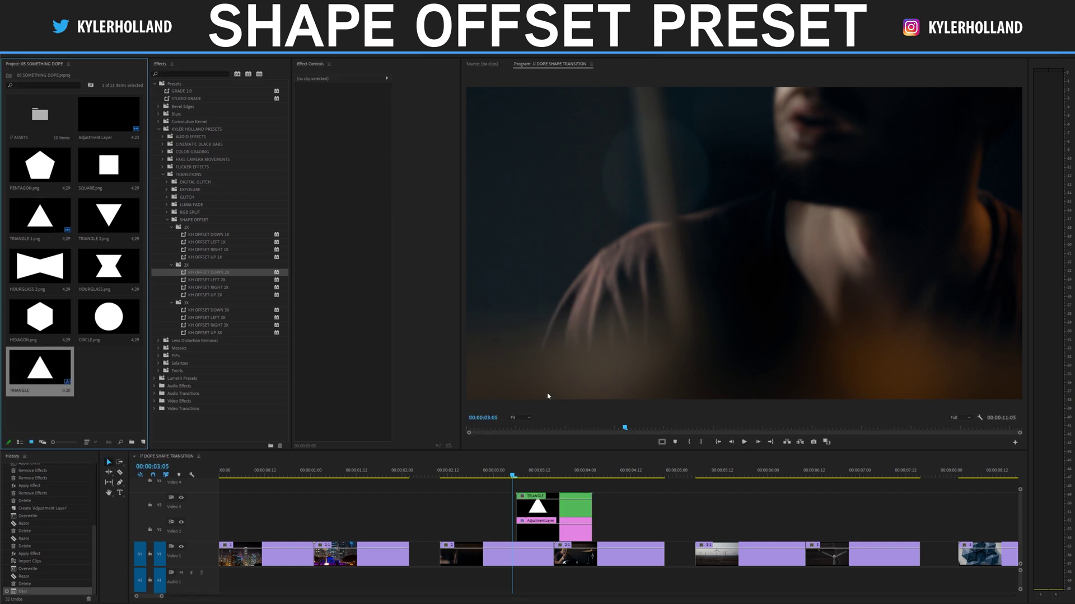
Turn the TRIANGLE nested sequence on Video 3 into an adjustment layer.
{"action": "left_click", "coordinate": [547, 473]}
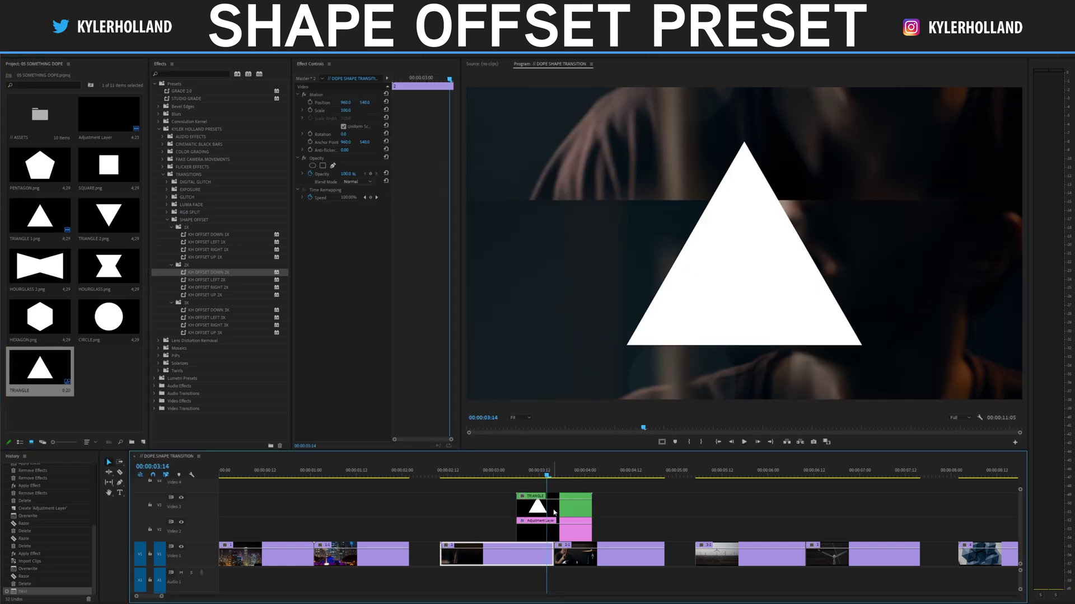
{"action": "right_click", "coordinate": [554, 512]}
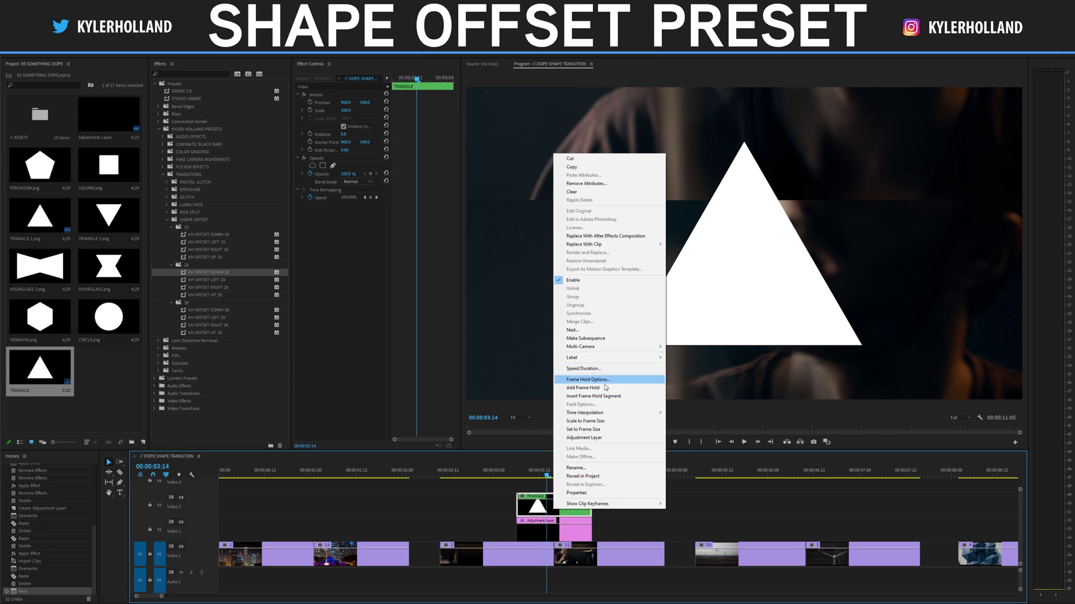
{"action": "left_click", "coordinate": [593, 438]}
{"action": "mouse_move", "coordinate": [553, 476]}
{"action": "left_mouse_down"}
{"action": "mouse_move", "coordinate": [492, 476]}
{"action": "mouse_move", "coordinate": [581, 481]}
{"action": "mouse_move", "coordinate": [532, 482]}
{"action": "mouse_move", "coordinate": [562, 481]}
{"action": "mouse_move", "coordinate": [530, 490]}
{"action": "mouse_move", "coordinate": [545, 492]}
{"action": "left_mouse_up"}
{"action": "left_click", "coordinate": [545, 496]}
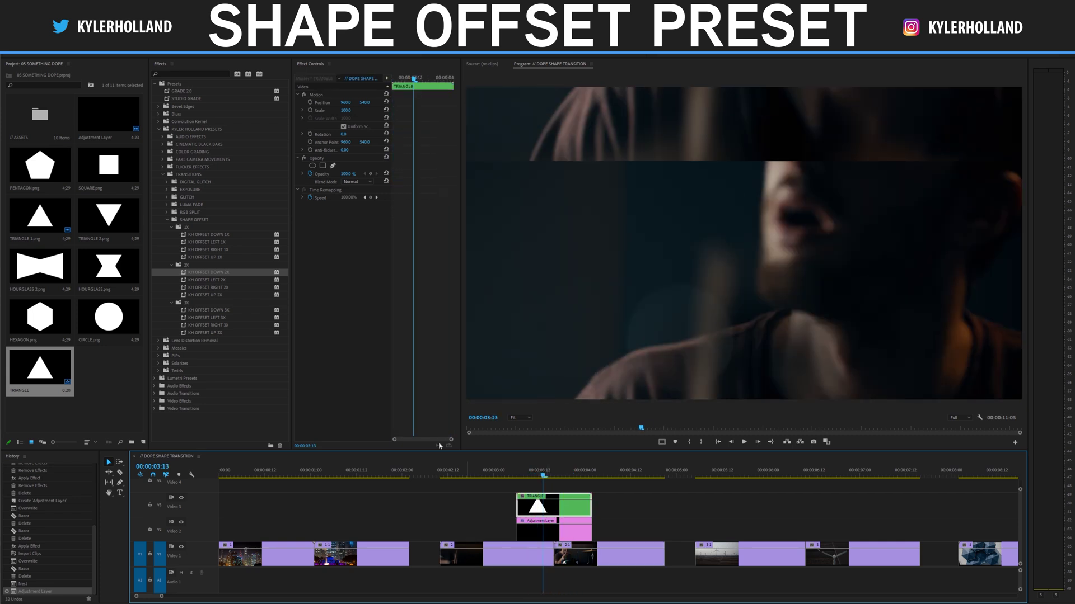
Try the KH OFFSET DOWN 2X preset on the TRIANGLE nested sequence with a playback, and remove the effect again.
{"action": "left_click_drag", "start_coordinate": [204, 272], "coordinate": [470, 480]}
{"action": "key", "text": "space"}
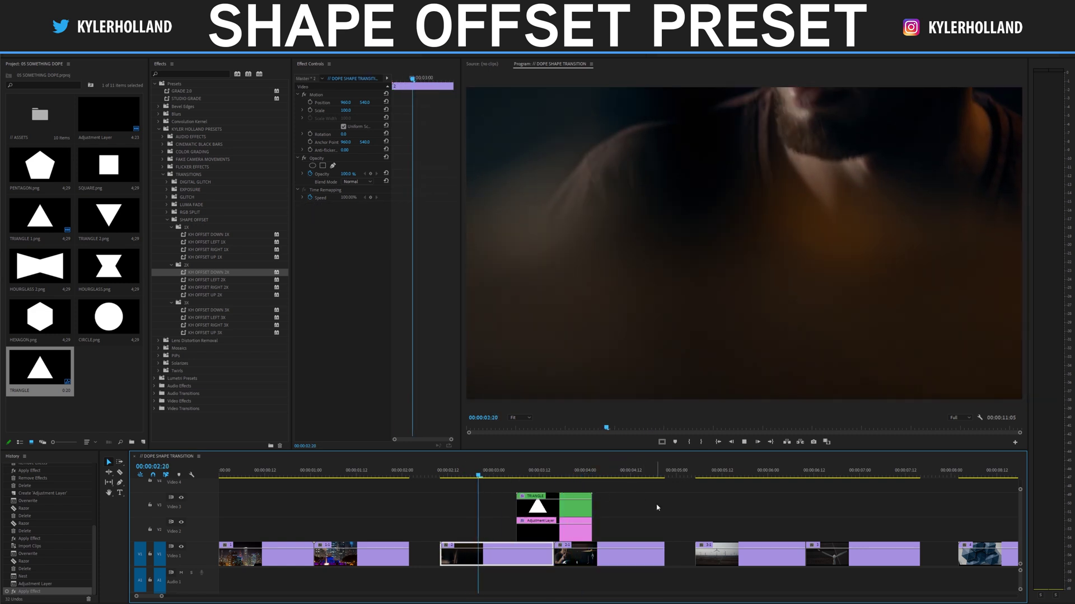
{"action": "key", "text": "space"}
{"action": "left_click_drag", "start_coordinate": [577, 479], "coordinate": [543, 477]}
{"action": "left_click", "coordinate": [546, 509]}
{"action": "left_click", "coordinate": [329, 207]}
{"action": "key", "text": "Delete"}
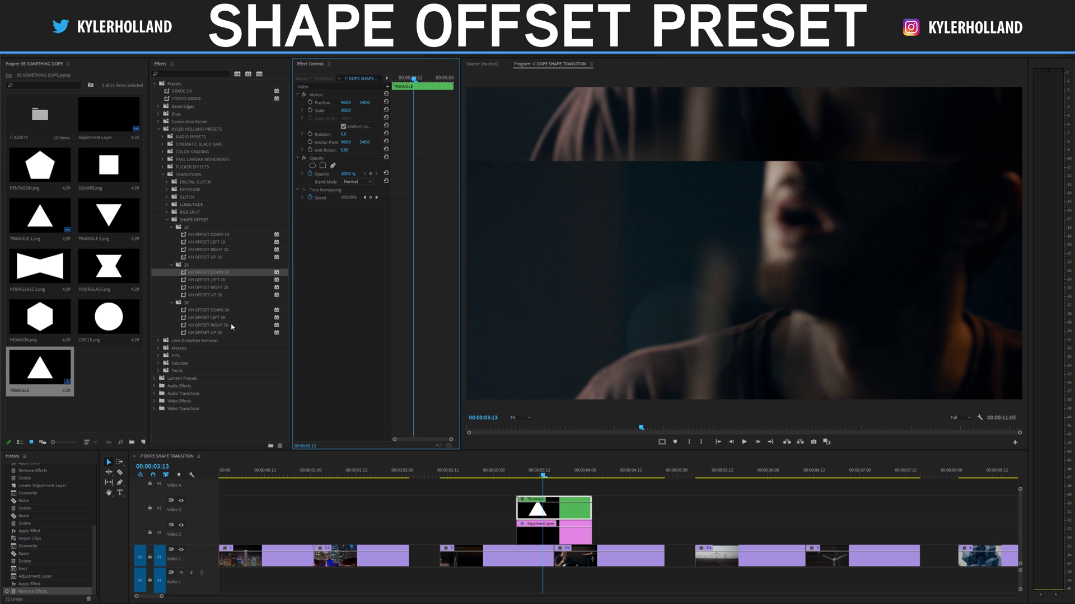
Try the KH OFFSET UP 3X preset on the TRIANGLE nested sequence, playing the transition, and remove the effect again.
{"action": "left_click_drag", "start_coordinate": [218, 336], "coordinate": [347, 381]}
{"action": "left_click_drag", "start_coordinate": [531, 489], "coordinate": [490, 480]}
{"action": "key", "text": "space"}
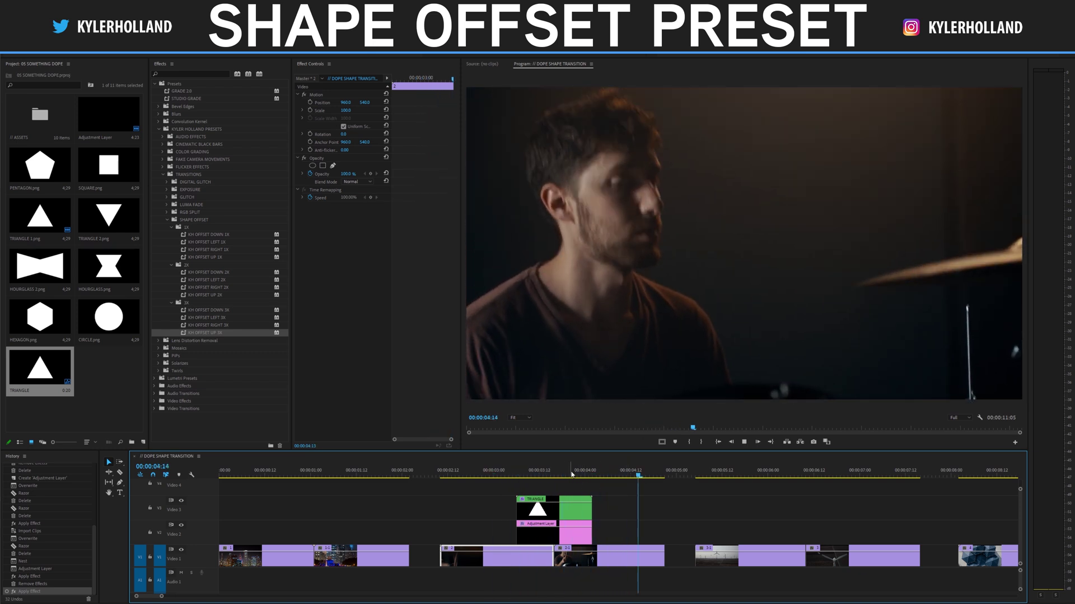
{"action": "left_click_drag", "start_coordinate": [497, 475], "coordinate": [475, 472]}
{"action": "key", "text": "space"}
{"action": "key", "text": "space"}
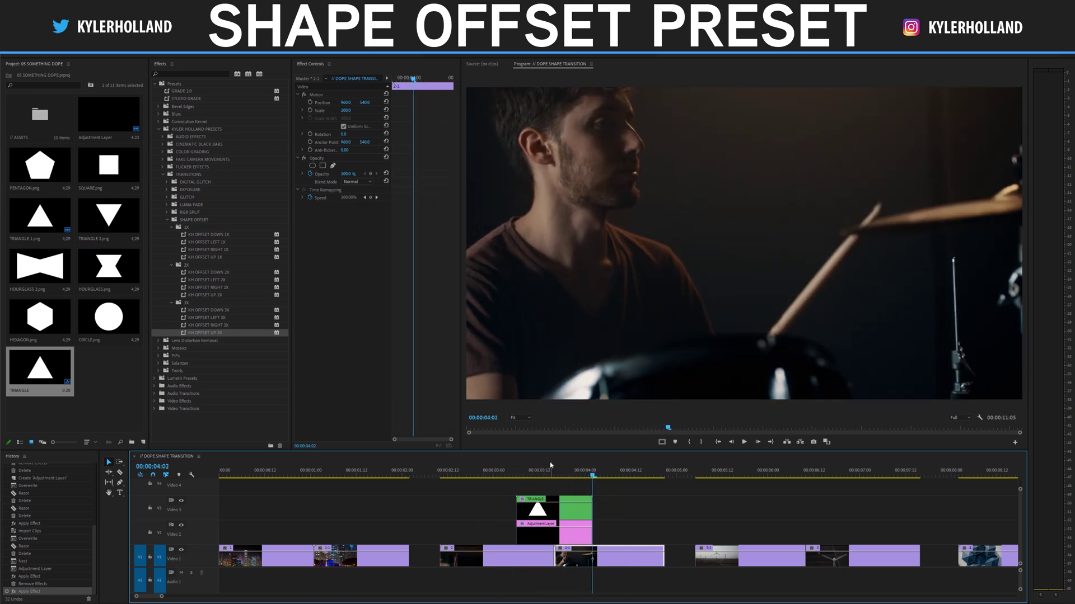
{"action": "left_click_drag", "start_coordinate": [551, 466], "coordinate": [537, 472]}
{"action": "left_click", "coordinate": [556, 510]}
{"action": "left_click", "coordinate": [344, 213]}
{"action": "key", "text": "Delete"}
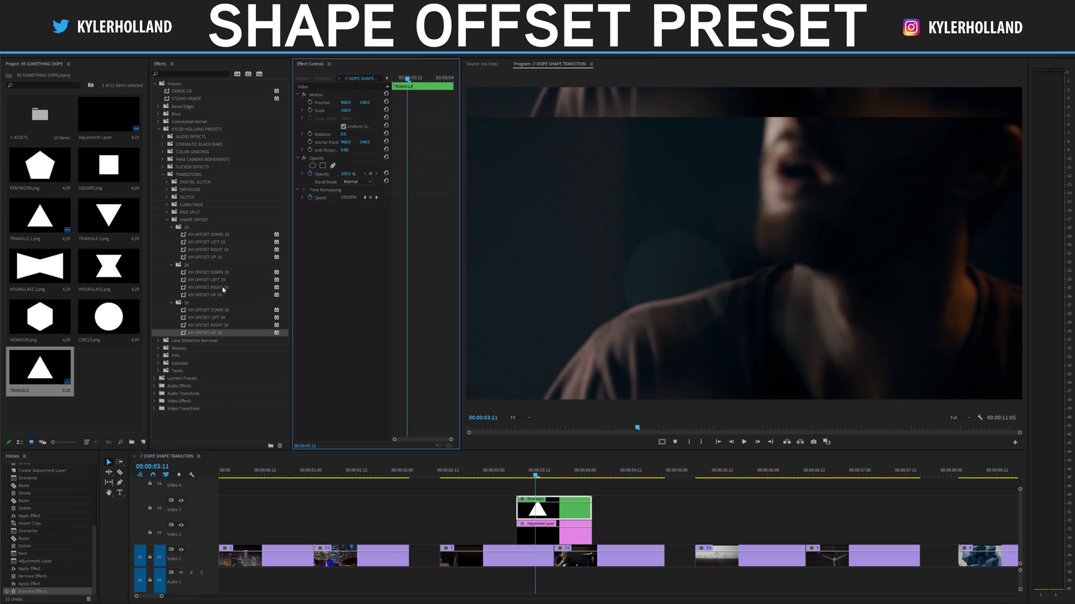
Try the KH OFFSET UP 2X preset on the TRIANGLE nested sequence, scrubbing through the transition, and remove the effect again.
{"action": "left_click_drag", "start_coordinate": [230, 295], "coordinate": [239, 299]}
{"action": "left_click_drag", "start_coordinate": [554, 506], "coordinate": [538, 533]}
{"action": "left_click", "coordinate": [517, 475]}
{"action": "left_click_drag", "start_coordinate": [518, 474], "coordinate": [570, 474]}
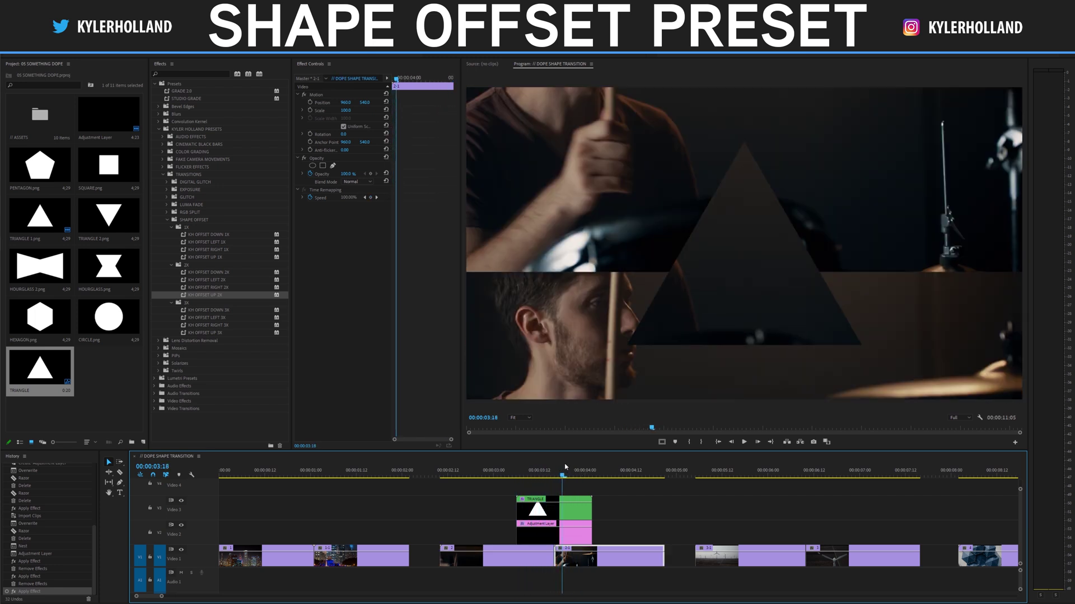
{"action": "left_click", "coordinate": [573, 510]}
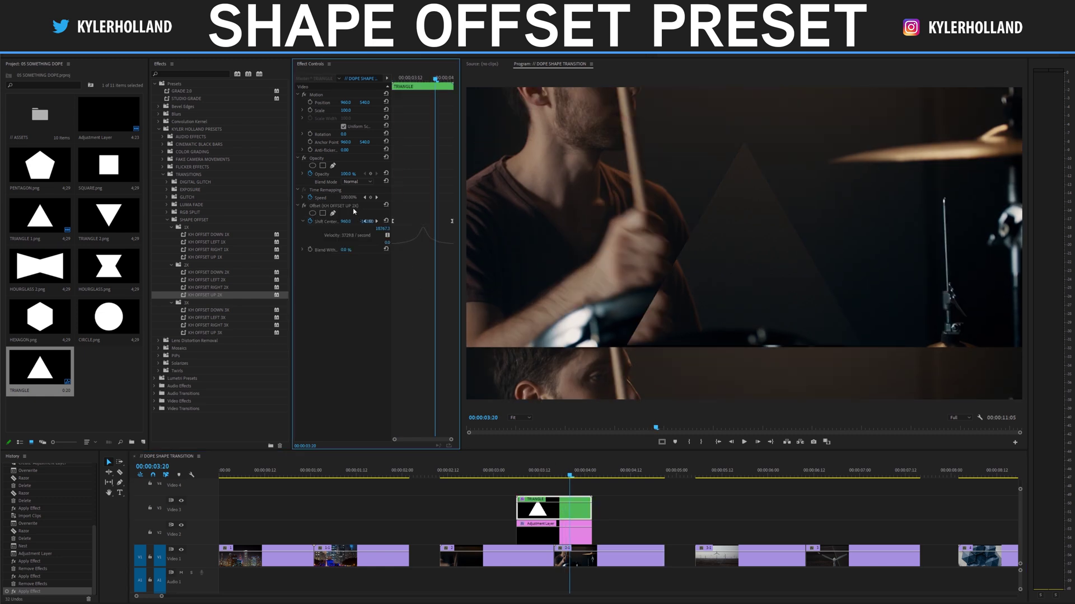
{"action": "left_click", "coordinate": [330, 205]}
{"action": "key", "text": "Delete"}
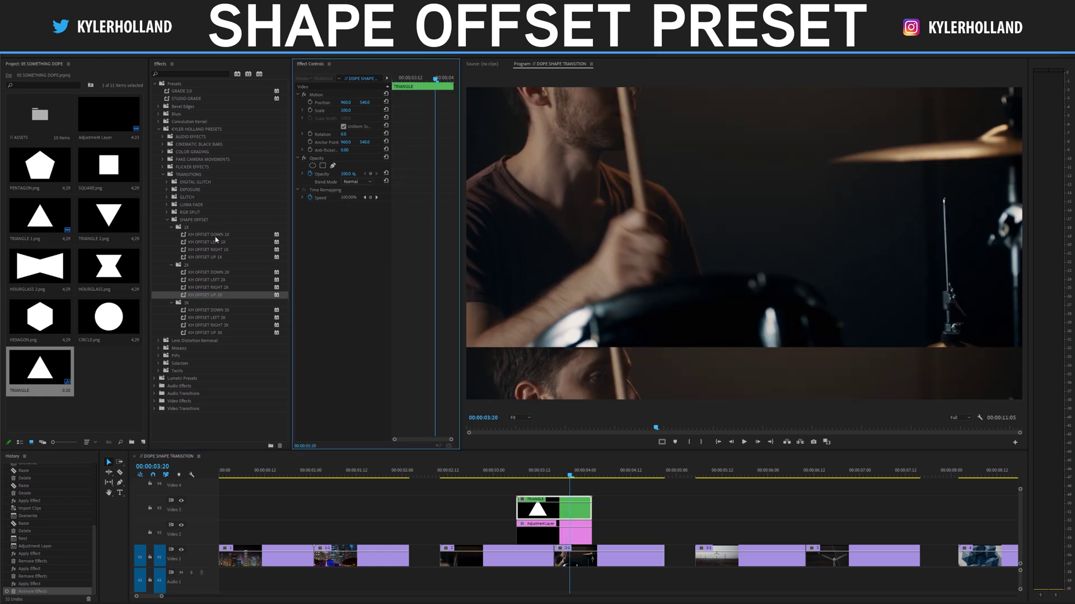
Try the KH OFFSET DOWN 3X preset on the TRIANGLE nested sequence on Video 3, scrubbing into the transition.
{"action": "left_click", "coordinate": [525, 501]}
{"action": "left_click_drag", "start_coordinate": [219, 311], "coordinate": [546, 506]}
{"action": "left_click_drag", "start_coordinate": [495, 473], "coordinate": [532, 476]}
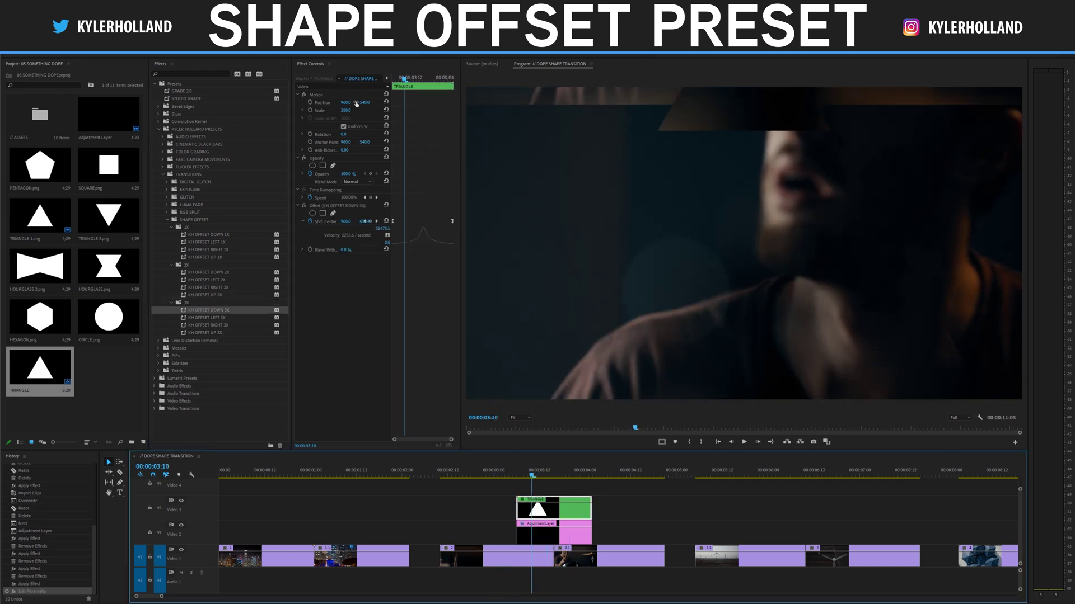
Enlarge the scale of the TRIANGLE nested sequence to above 300 and preview the transition with playback and scrubbing.
{"action": "left_click_drag", "start_coordinate": [347, 110], "coordinate": [374, 110]}
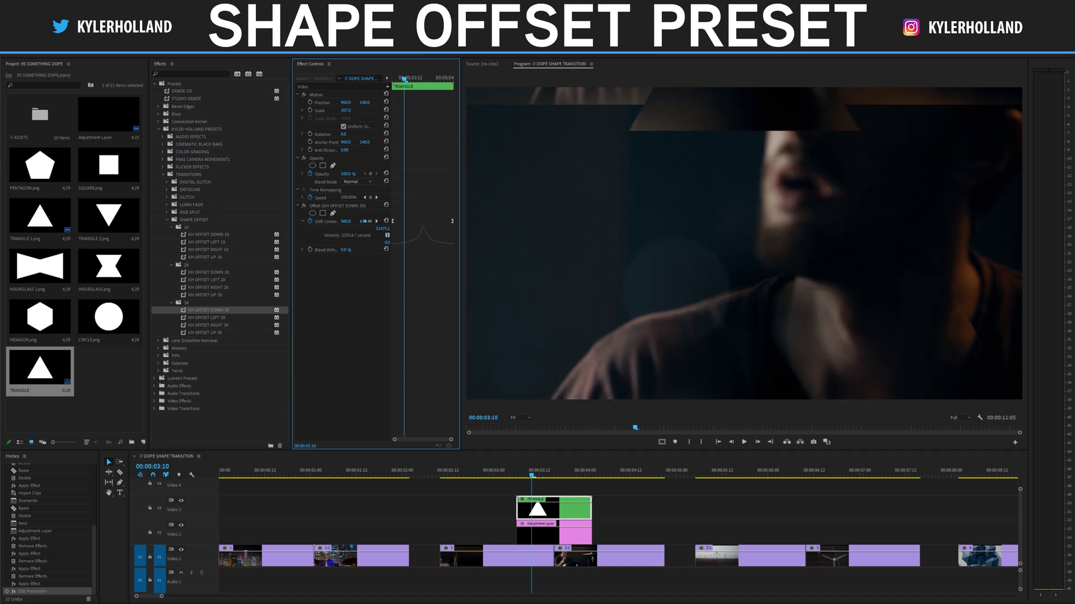
{"action": "left_click", "coordinate": [536, 482]}
{"action": "key", "text": "space"}
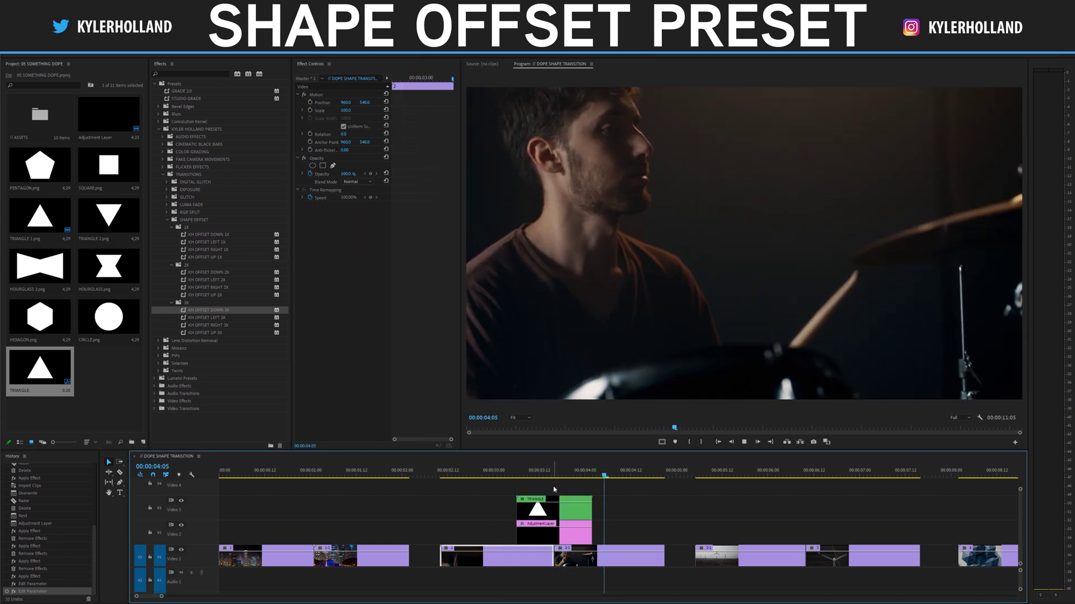
{"action": "left_click", "coordinate": [521, 475]}
{"action": "left_click_drag", "start_coordinate": [523, 474], "coordinate": [551, 474]}
Remove the KH OFFSET DOWN 3X effect from the TRIANGLE nested sequence.
{"action": "left_click", "coordinate": [548, 518]}
{"action": "left_click", "coordinate": [346, 206]}
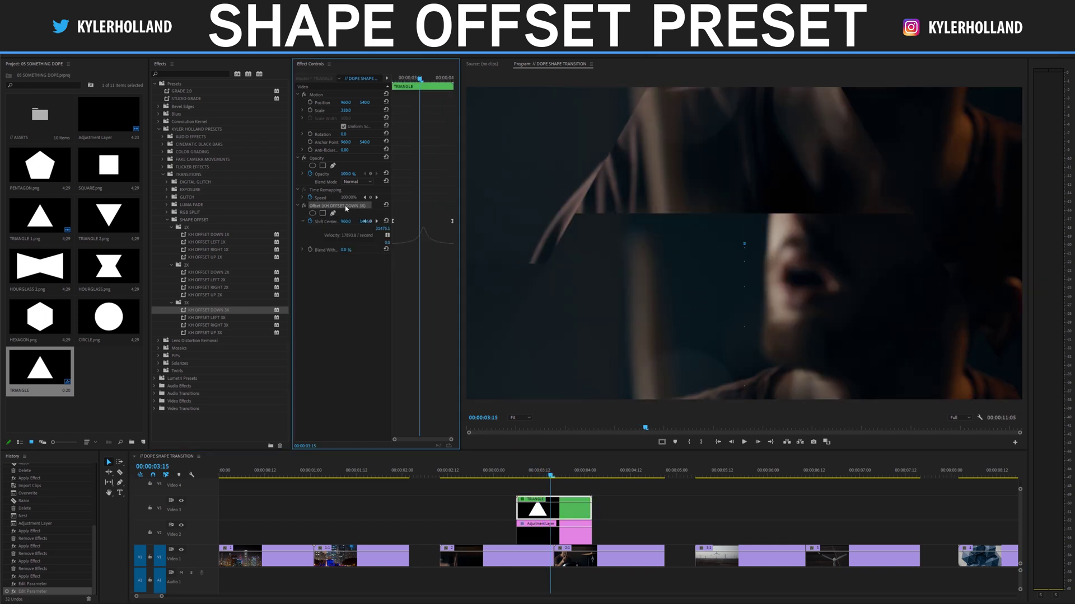
{"action": "key", "text": "Delete"}
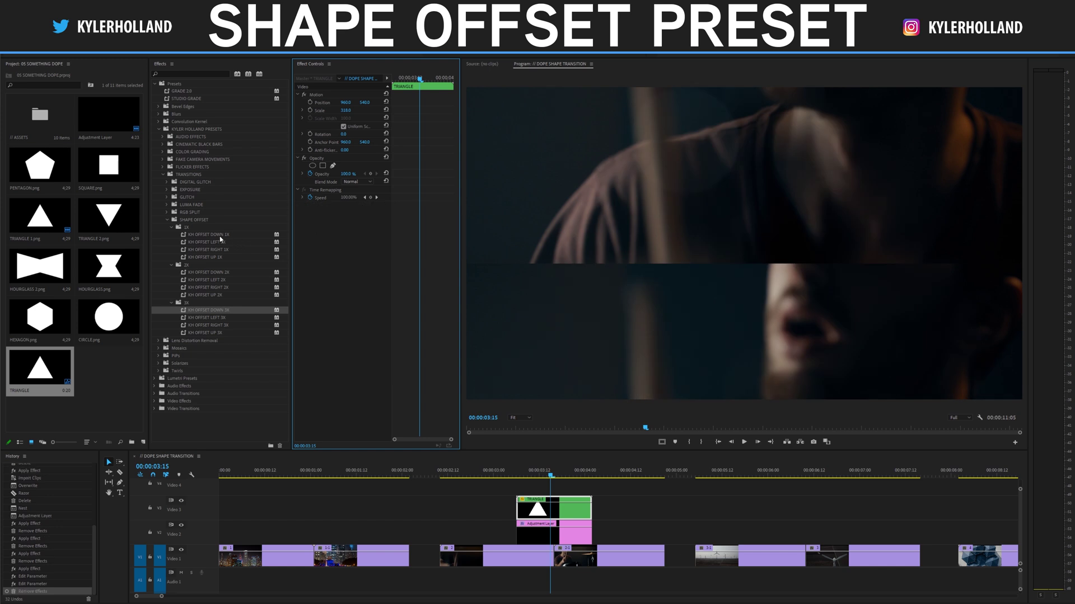
Apply the KH OFFSET DOWN 1X preset to the TRIANGLE nested sequence and play the transition.
{"action": "left_click", "coordinate": [222, 236]}
{"action": "left_click_drag", "start_coordinate": [566, 533], "coordinate": [564, 532]}
{"action": "mouse_move", "coordinate": [537, 470]}
{"action": "left_mouse_down"}
{"action": "mouse_move", "coordinate": [498, 470]}
{"action": "mouse_move", "coordinate": [543, 472]}
{"action": "mouse_move", "coordinate": [528, 473]}
{"action": "left_mouse_up"}
{"action": "key", "text": "space"}
{"action": "key", "text": "space"}
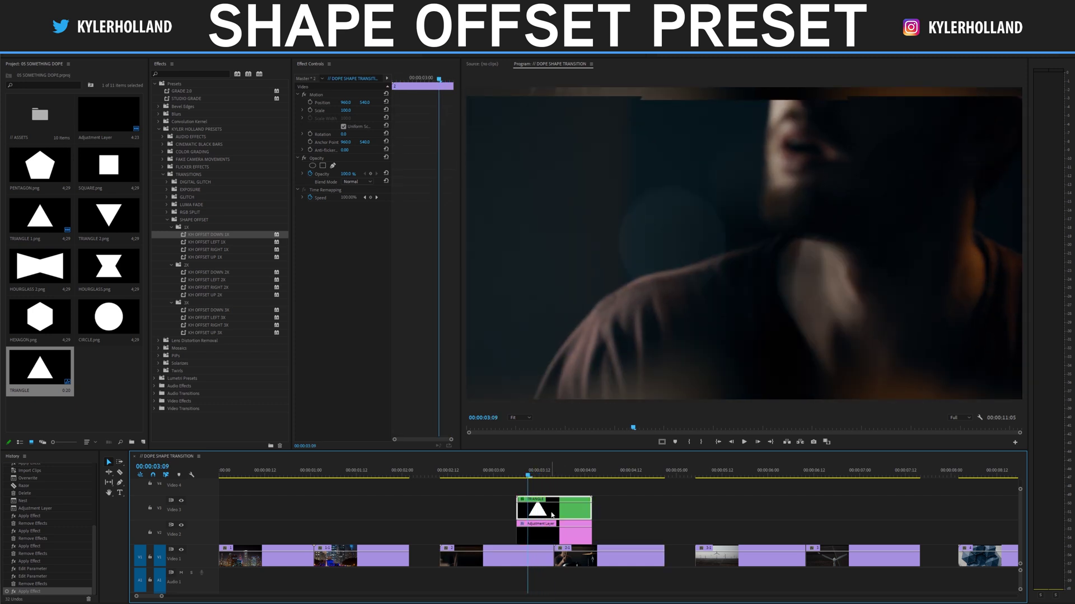
Replace the triangle image inside the TRIANGLE nested sequence with HOURGLASS 2.png, placed at the start of V1.
{"action": "double_click", "coordinate": [552, 515]}
{"action": "left_click", "coordinate": [276, 512]}
{"action": "key", "text": "Delete"}
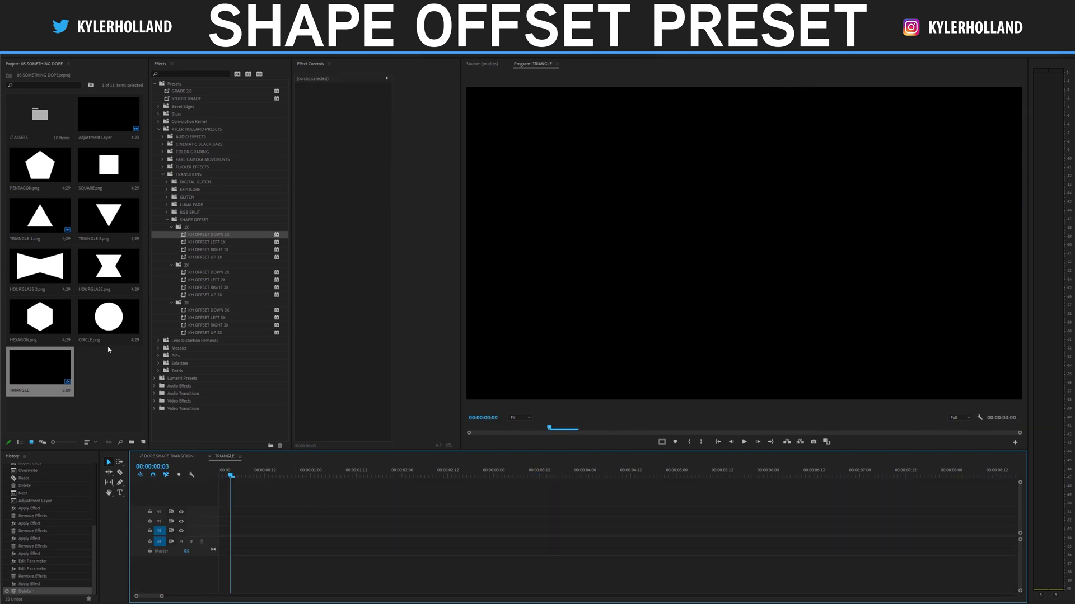
{"action": "left_click_drag", "start_coordinate": [40, 267], "coordinate": [220, 531]}
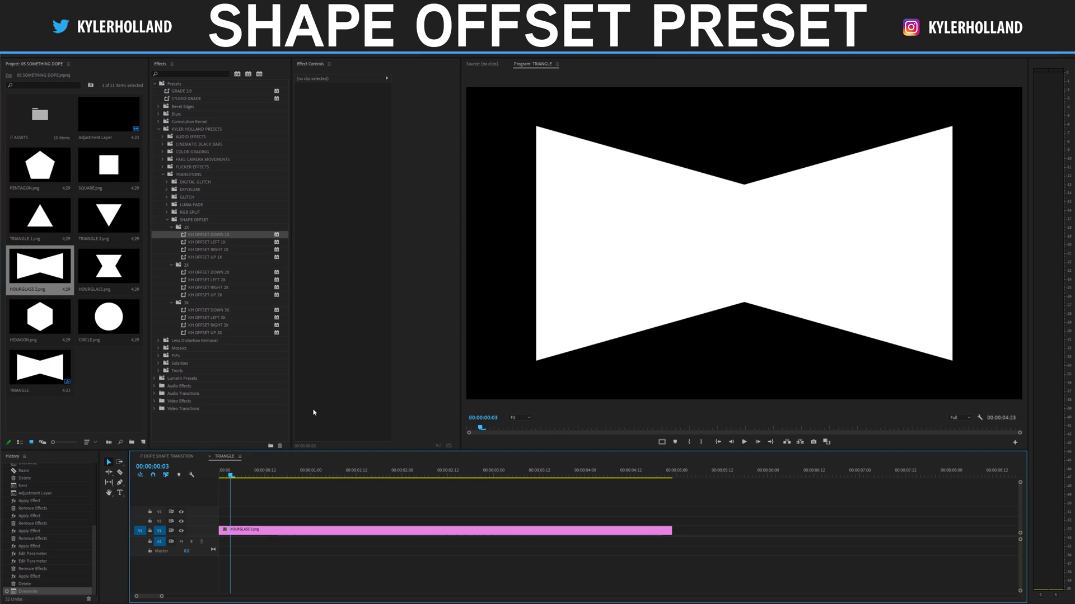
Return to the DOPE SHAPE TRANSITION sequence and reset the scale of the TRIANGLE nested sequence on Video 3.
{"action": "left_click", "coordinate": [190, 457]}
{"action": "mouse_move", "coordinate": [533, 471]}
{"action": "left_mouse_down"}
{"action": "mouse_move", "coordinate": [511, 473]}
{"action": "mouse_move", "coordinate": [549, 473]}
{"action": "left_mouse_up"}
{"action": "left_click", "coordinate": [553, 511]}
{"action": "left_click", "coordinate": [386, 110]}
Play the hourglass transition between the second pair of clips twice from just before it starts.
{"action": "left_click_drag", "start_coordinate": [543, 476], "coordinate": [499, 476]}
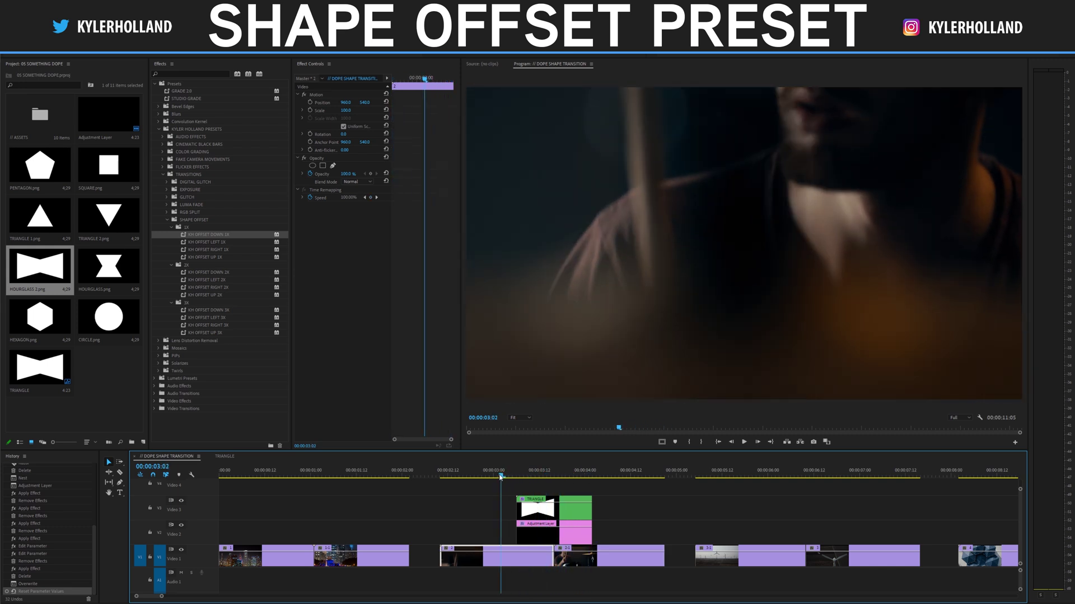
{"action": "key", "text": "space"}
{"action": "key", "text": "space"}
{"action": "left_click", "coordinate": [498, 474]}
{"action": "key", "text": "space"}
{"action": "key", "text": "space"}
Open the TRIANGLE nested sequence containing the hourglass shape for editing.
{"action": "double_click", "coordinate": [573, 516]}
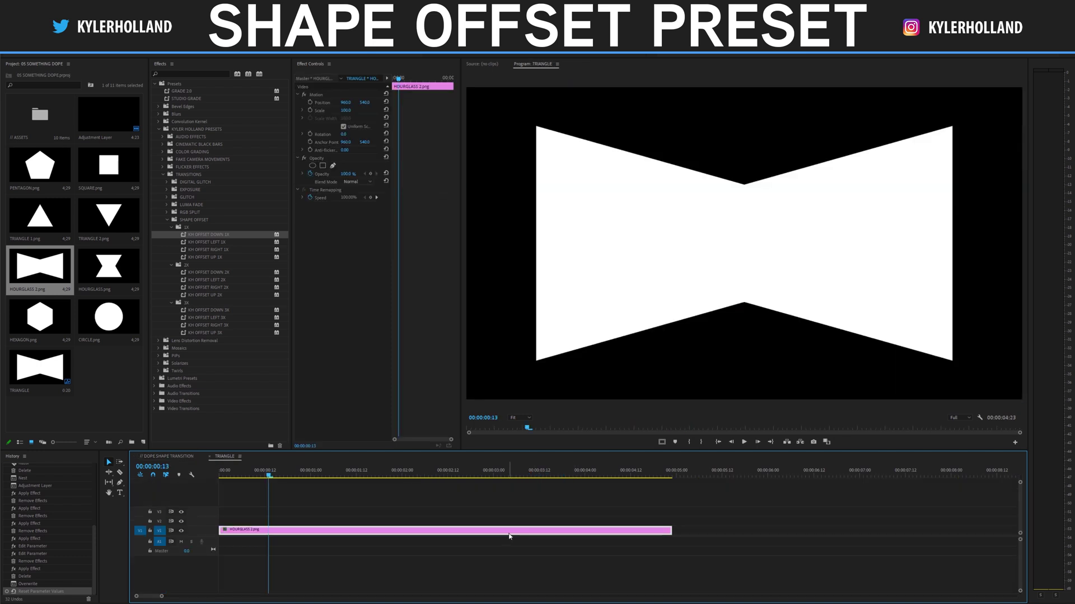